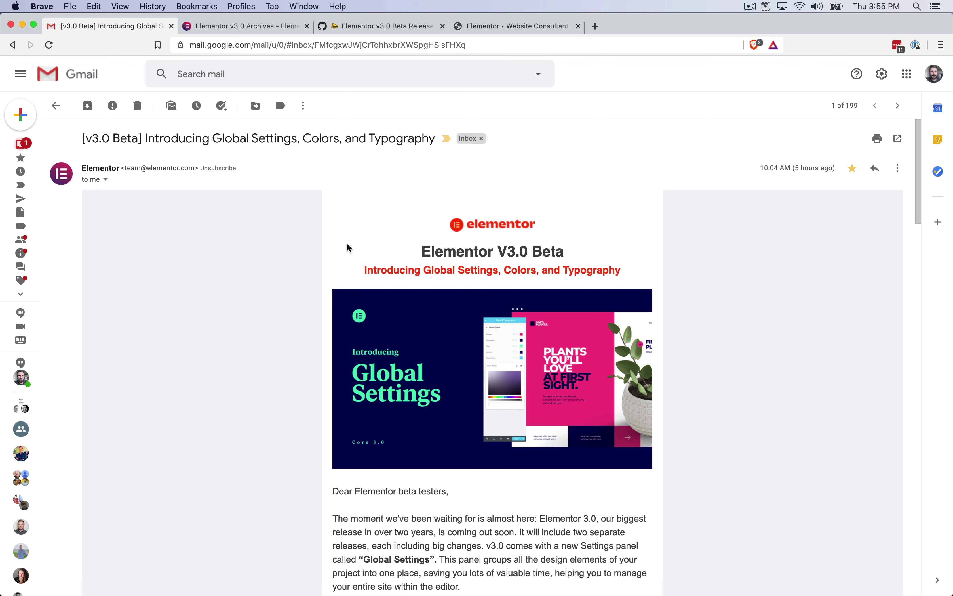
Step: Scroll up and down through the currently open page to read it
{"action": "scroll", "coordinate": [143, 345], "scroll_direction": "down", "scroll_amount": 3}
{"action": "scroll", "coordinate": [143, 345], "scroll_direction": "up", "scroll_amount": 3}
{"action": "scroll", "coordinate": [225, 385], "scroll_direction": "down", "scroll_amount": 5}
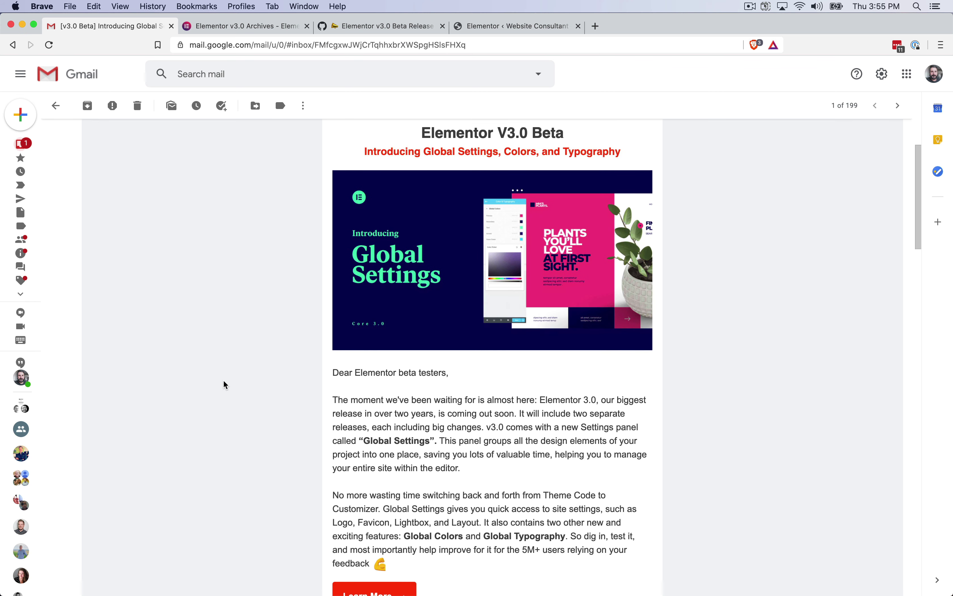
{"action": "scroll", "coordinate": [292, 370], "scroll_direction": "up", "scroll_amount": 5}
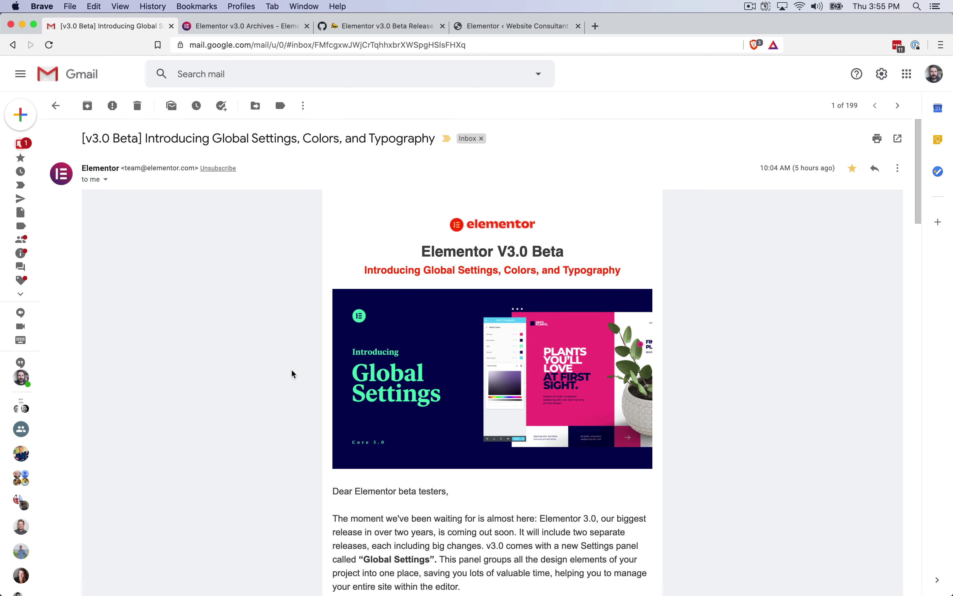
{"action": "scroll", "coordinate": [258, 386], "scroll_direction": "down", "scroll_amount": 9}
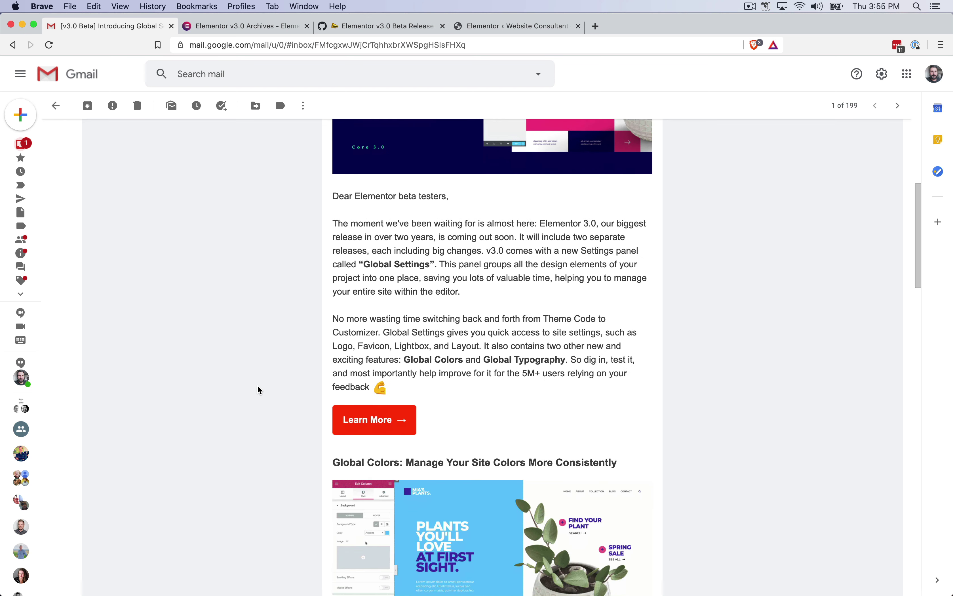
{"action": "scroll", "coordinate": [258, 385], "scroll_direction": "down", "scroll_amount": 15}
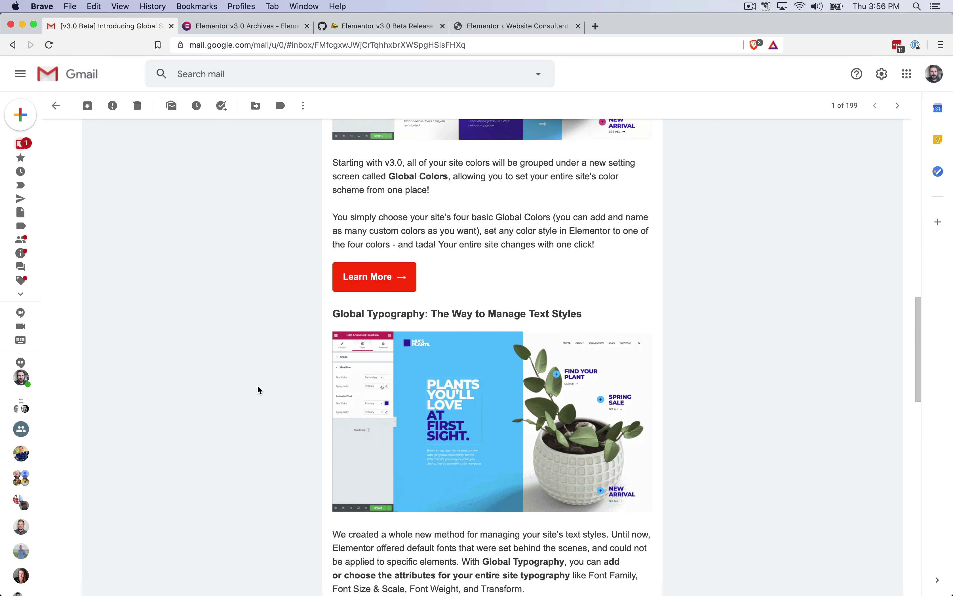
{"action": "scroll", "coordinate": [258, 387], "scroll_direction": "down", "scroll_amount": 6}
{"action": "scroll", "coordinate": [257, 386], "scroll_direction": "up", "scroll_amount": 8}
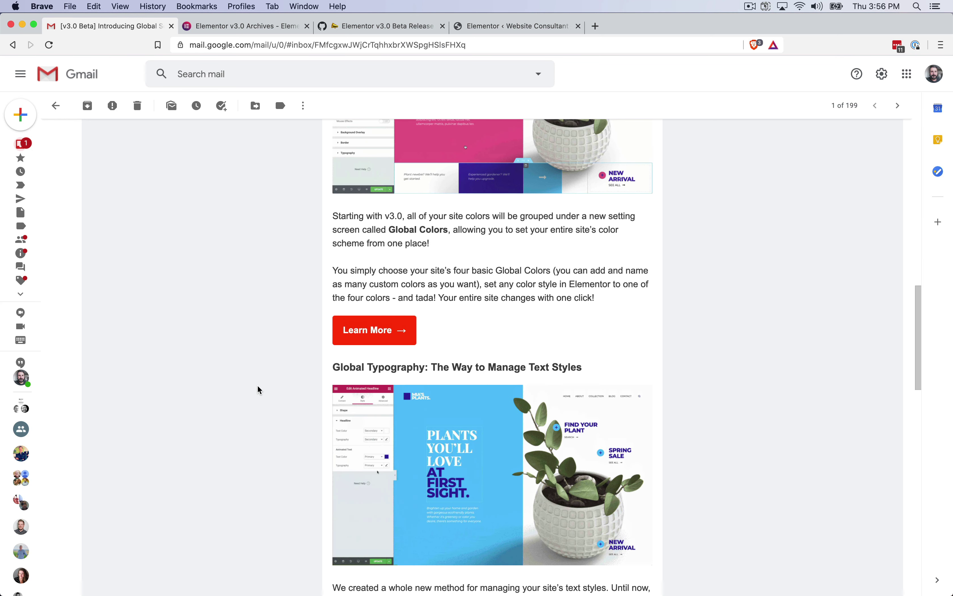
{"action": "scroll", "coordinate": [258, 389], "scroll_direction": "up", "scroll_amount": 12}
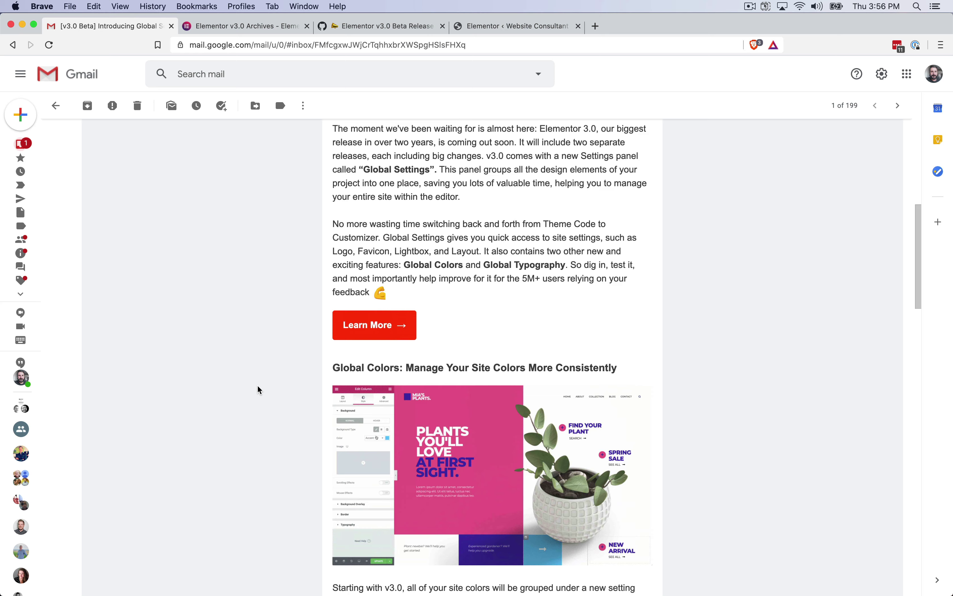
{"action": "scroll", "coordinate": [258, 386], "scroll_direction": "up", "scroll_amount": 2}
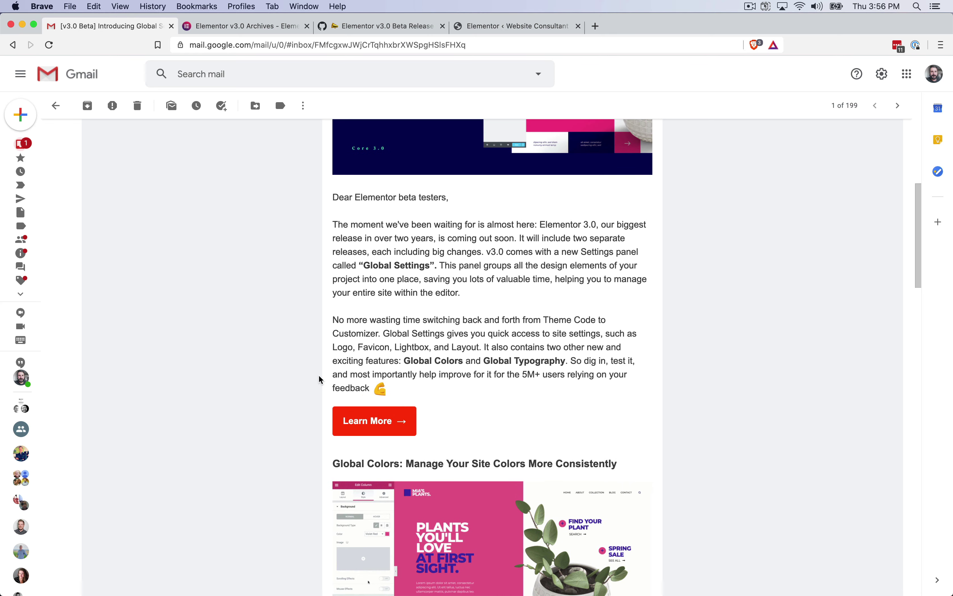
{"action": "scroll", "coordinate": [319, 376], "scroll_direction": "up", "scroll_amount": 3}
{"action": "scroll", "coordinate": [320, 379], "scroll_direction": "down", "scroll_amount": 20}
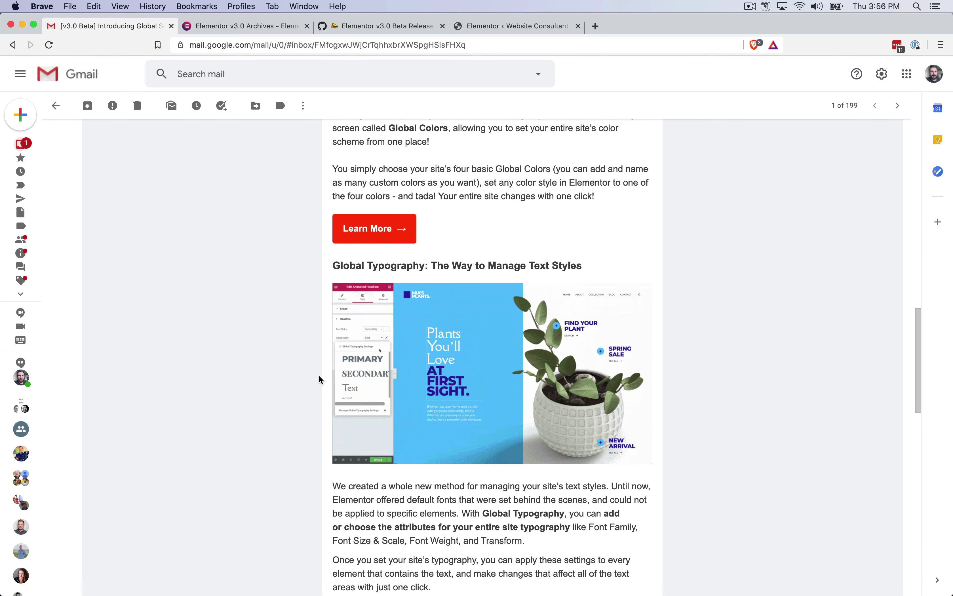
{"action": "scroll", "coordinate": [319, 376], "scroll_direction": "down", "scroll_amount": 4}
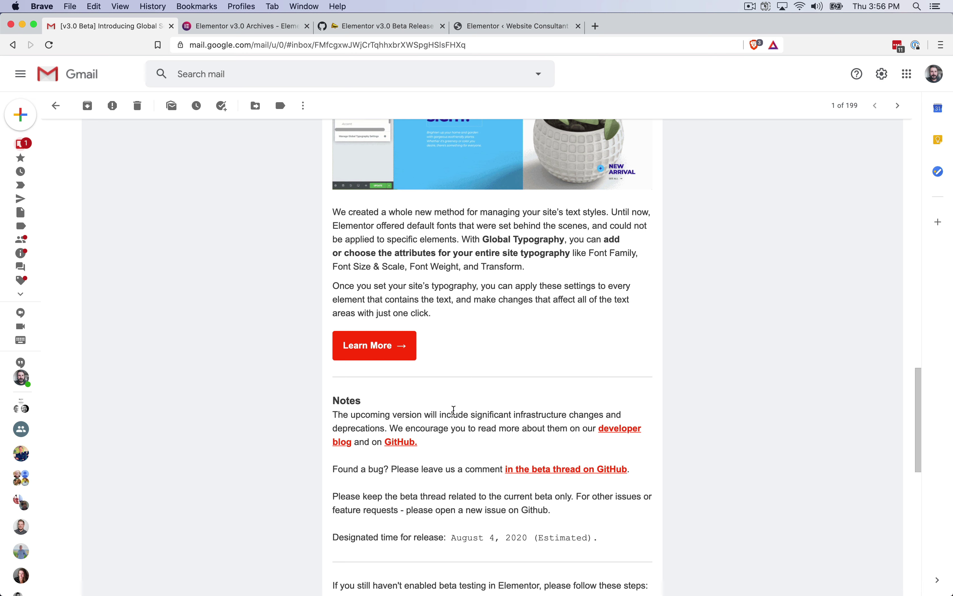
{"action": "scroll", "coordinate": [535, 527], "scroll_direction": "down", "scroll_amount": 8}
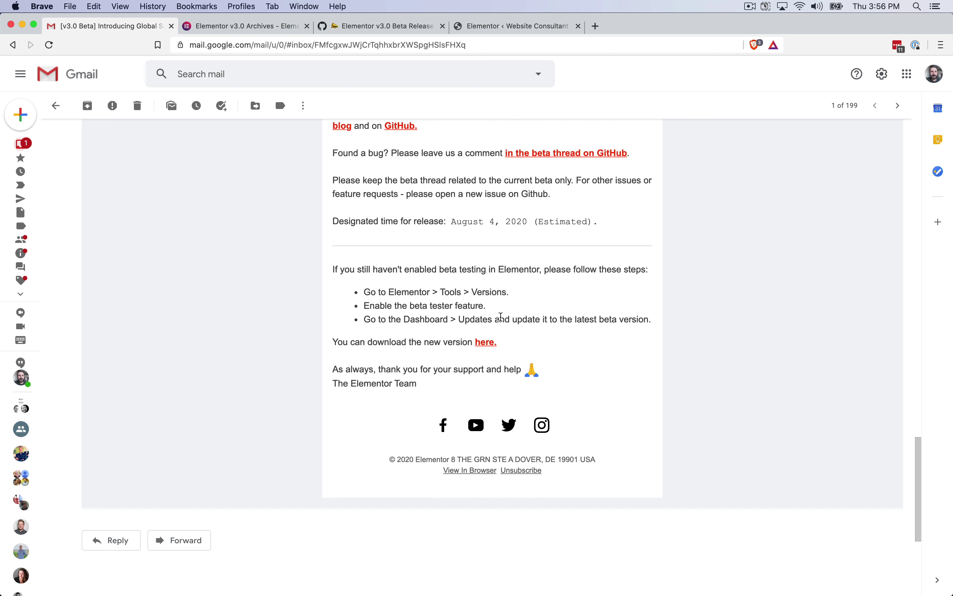
{"action": "scroll", "coordinate": [515, 302], "scroll_direction": "up", "scroll_amount": 10}
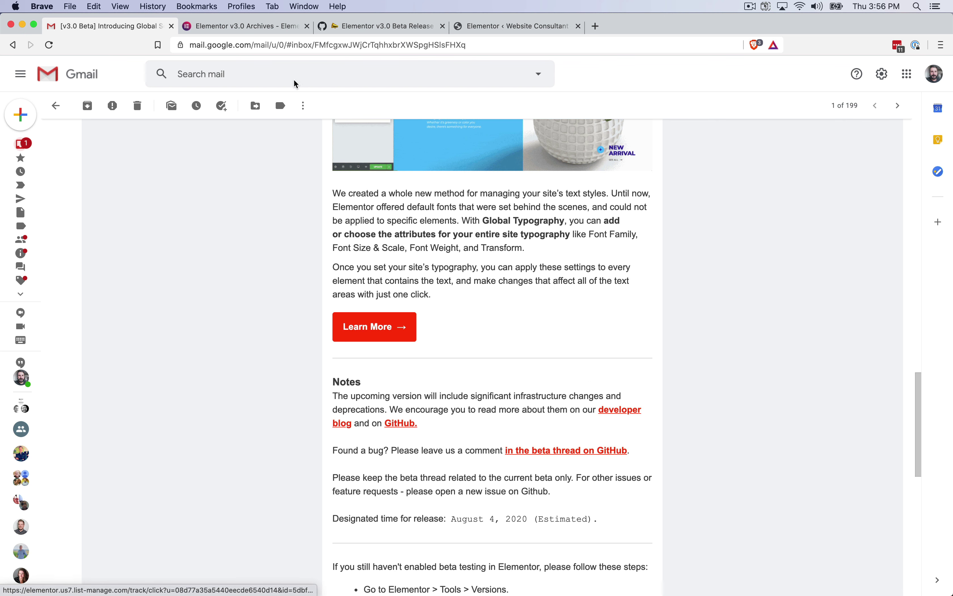
Step: Switch to the Elementor v3.0 Archives page and scroll through its posts and back up
{"action": "left_click", "coordinate": [269, 33]}
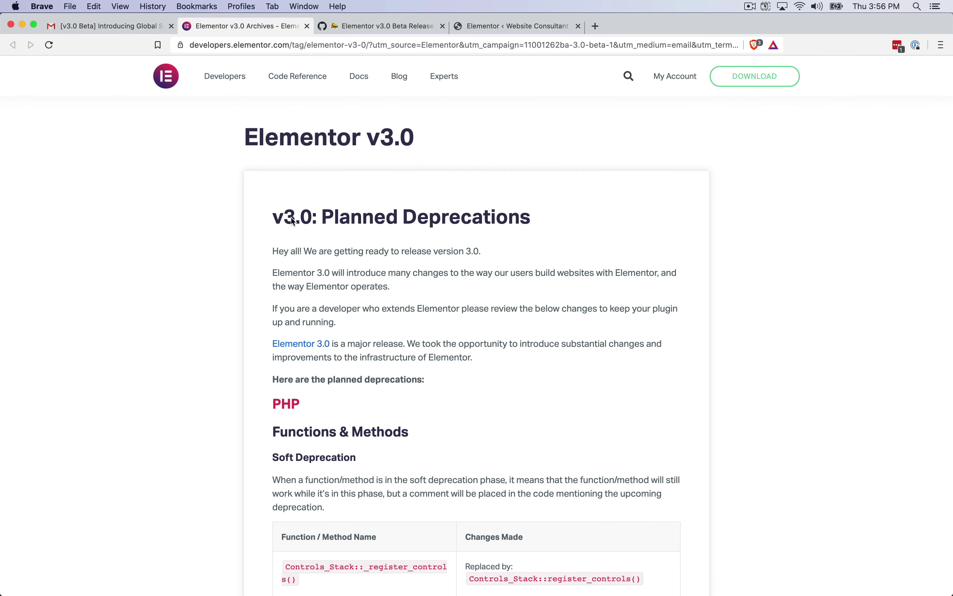
{"action": "scroll", "coordinate": [294, 236], "scroll_direction": "down", "scroll_amount": 2}
{"action": "scroll", "coordinate": [296, 250], "scroll_direction": "up", "scroll_amount": 2}
{"action": "scroll", "coordinate": [296, 250], "scroll_direction": "down", "scroll_amount": 10}
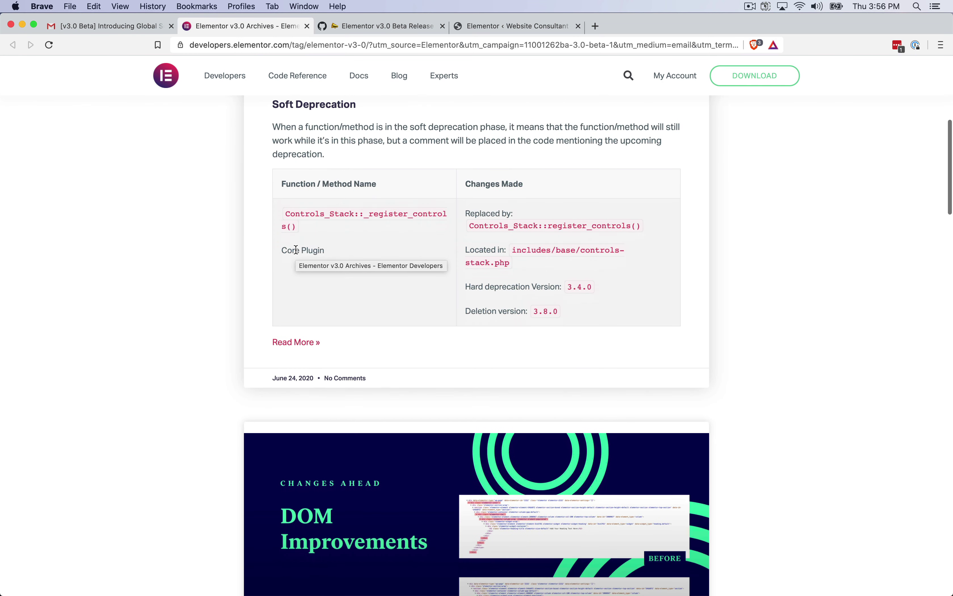
{"action": "scroll", "coordinate": [298, 254], "scroll_direction": "up", "scroll_amount": 6}
{"action": "scroll", "coordinate": [362, 208], "scroll_direction": "up", "scroll_amount": 10}
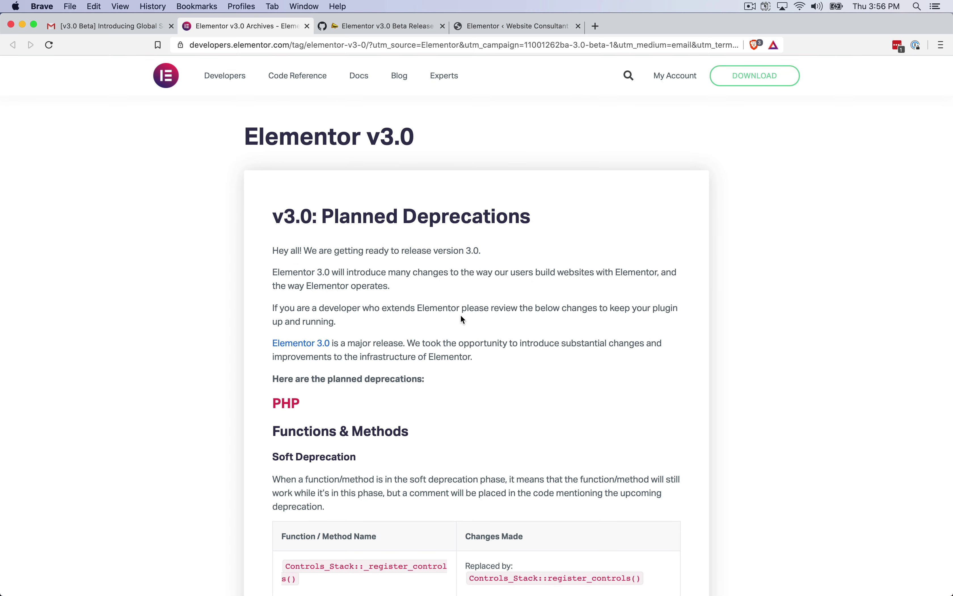
{"action": "scroll", "coordinate": [463, 317], "scroll_direction": "down", "scroll_amount": 20}
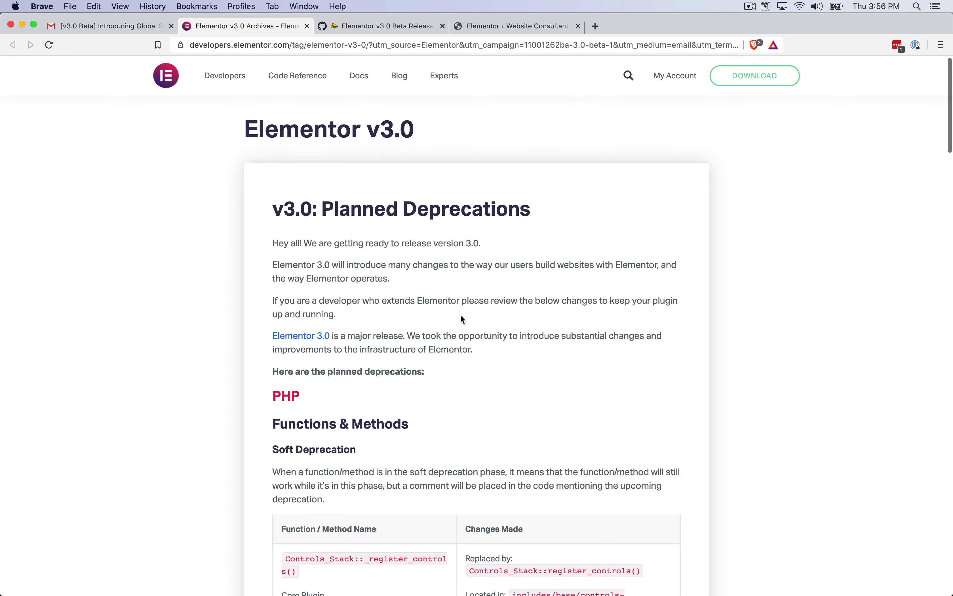
{"action": "scroll", "coordinate": [462, 320], "scroll_direction": "down", "scroll_amount": 2}
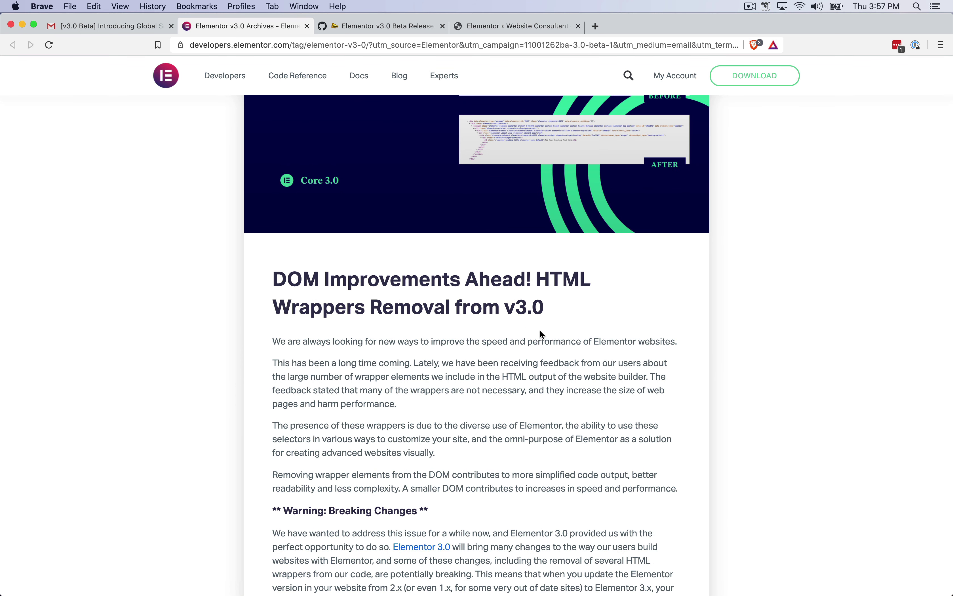
{"action": "scroll", "coordinate": [511, 354], "scroll_direction": "down", "scroll_amount": 14}
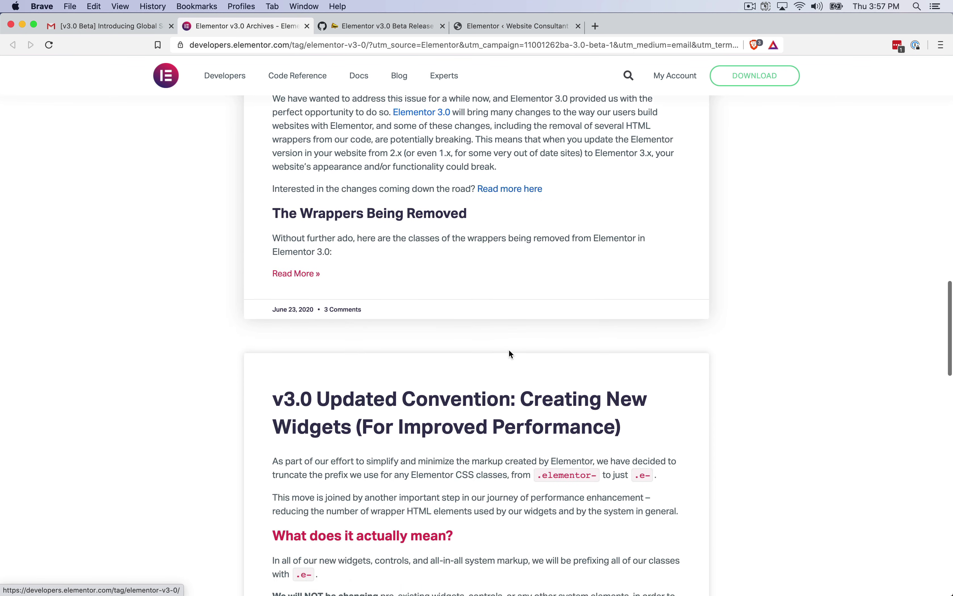
{"action": "scroll", "coordinate": [509, 353], "scroll_direction": "down", "scroll_amount": 5}
{"action": "scroll", "coordinate": [541, 346], "scroll_direction": "down", "scroll_amount": 6}
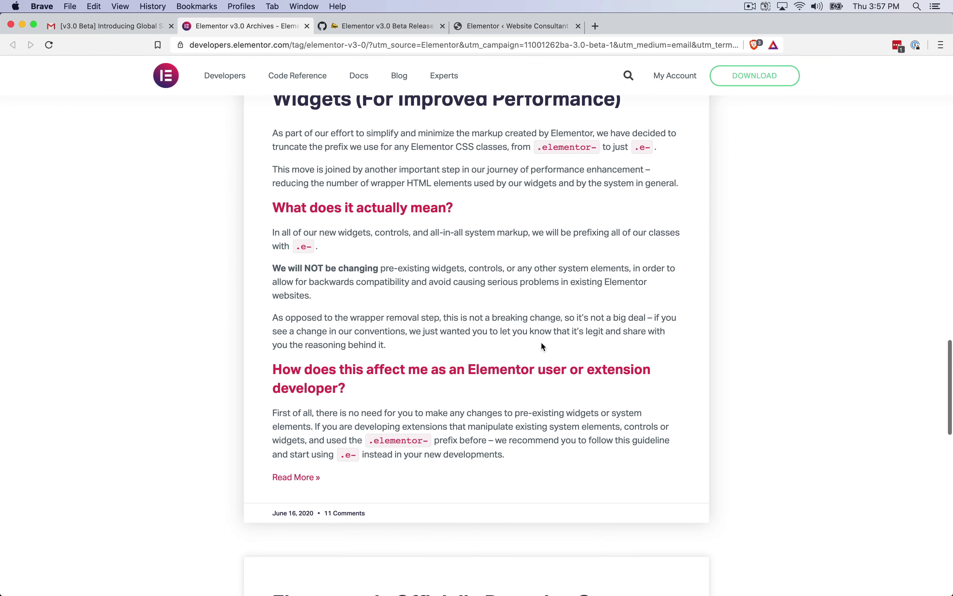
{"action": "scroll", "coordinate": [543, 347], "scroll_direction": "up", "scroll_amount": 20}
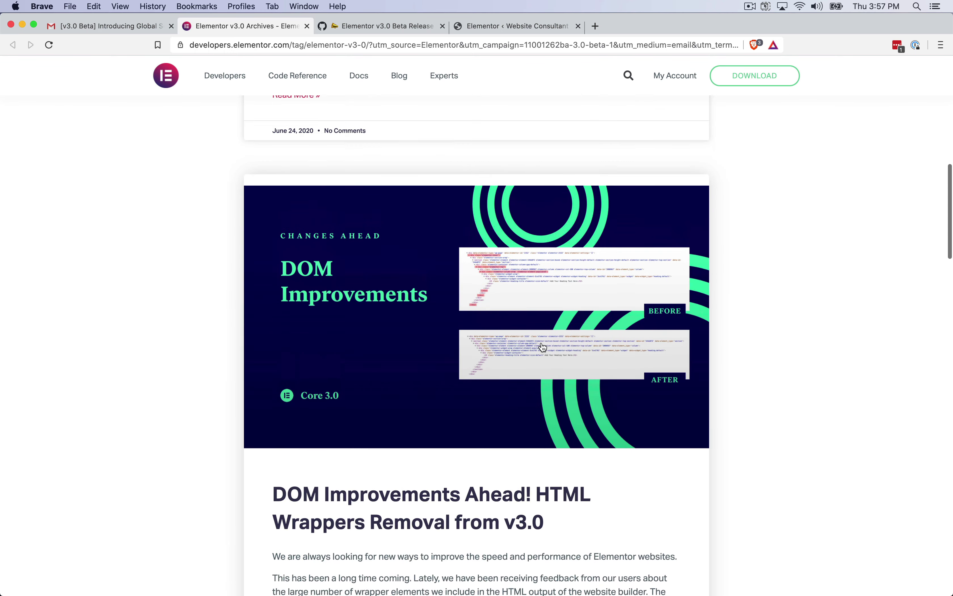
{"action": "scroll", "coordinate": [543, 347], "scroll_direction": "up", "scroll_amount": 15}
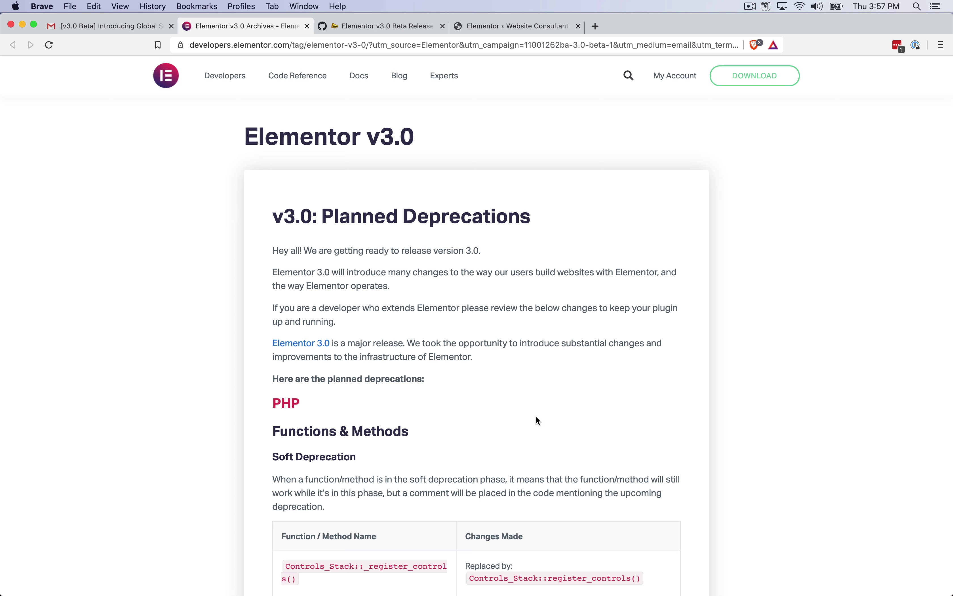
{"action": "key", "text": "ctrl+Tab"}
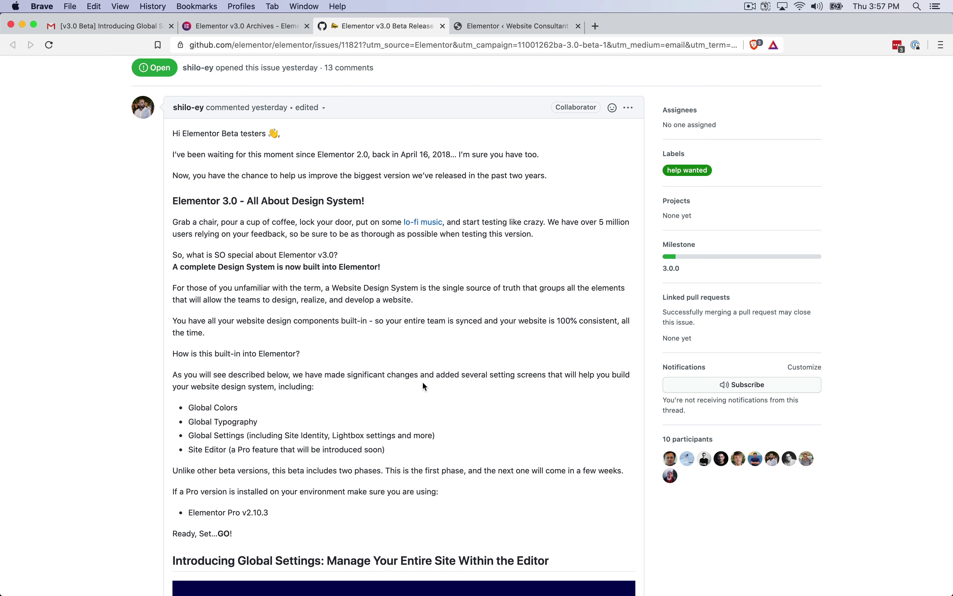
Step: Revisit the v3.0 Archives page and the beta announcement email
{"action": "scroll", "coordinate": [423, 402], "scroll_direction": "down", "scroll_amount": 15}
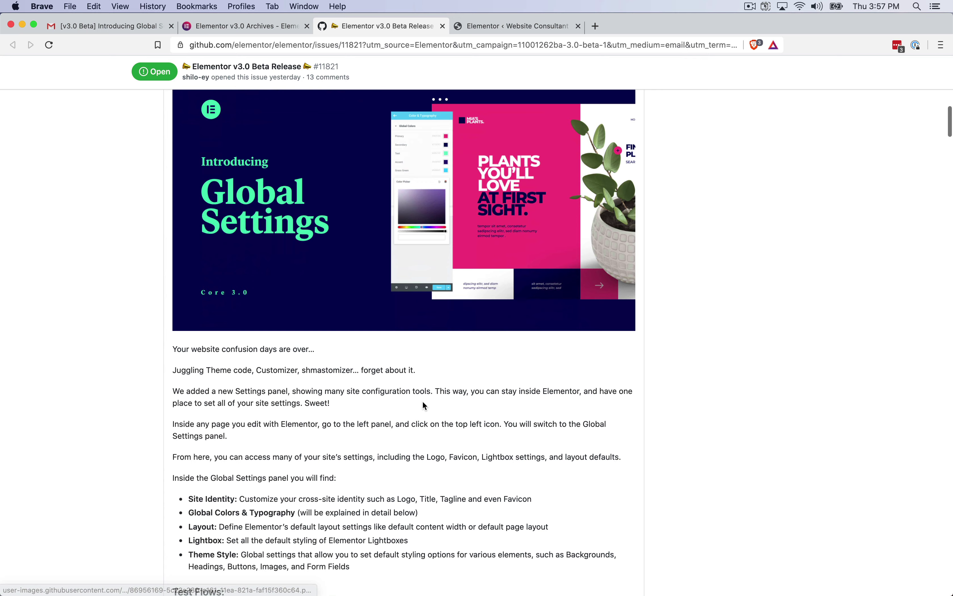
{"action": "left_click", "coordinate": [285, 26]}
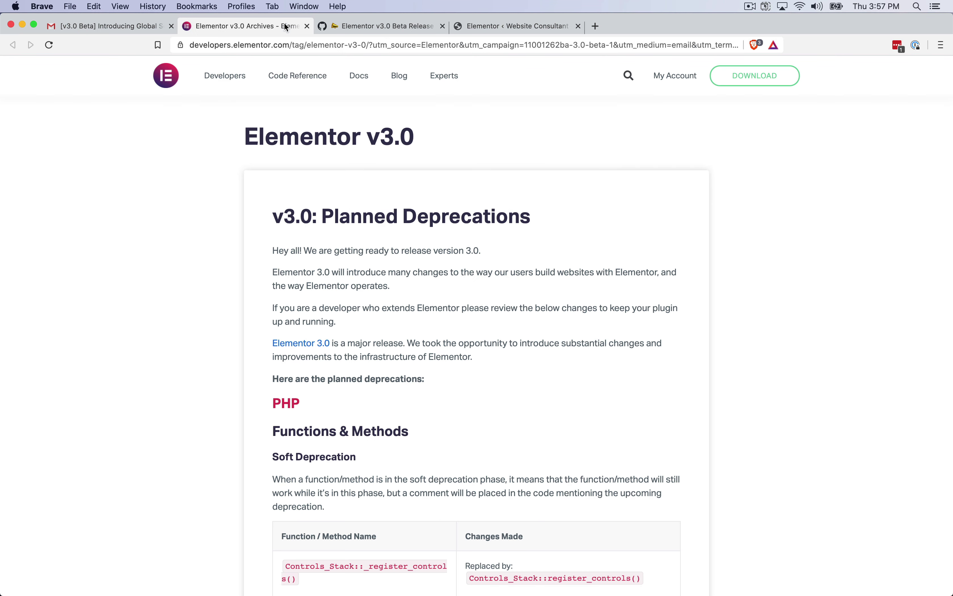
{"action": "left_click", "coordinate": [136, 24]}
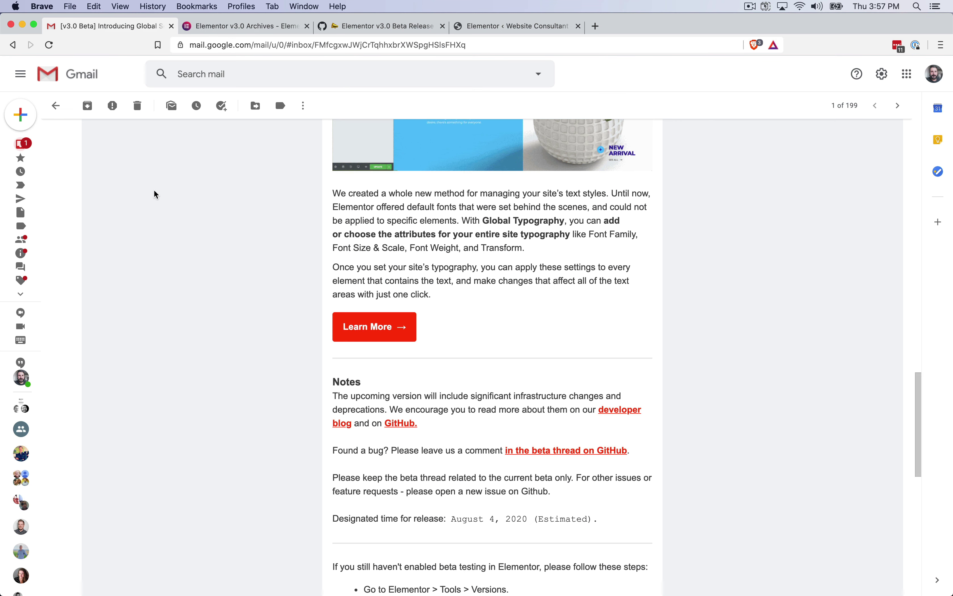
{"action": "scroll", "coordinate": [276, 244], "scroll_direction": "down", "scroll_amount": 2}
{"action": "scroll", "coordinate": [277, 250], "scroll_direction": "down", "scroll_amount": 1}
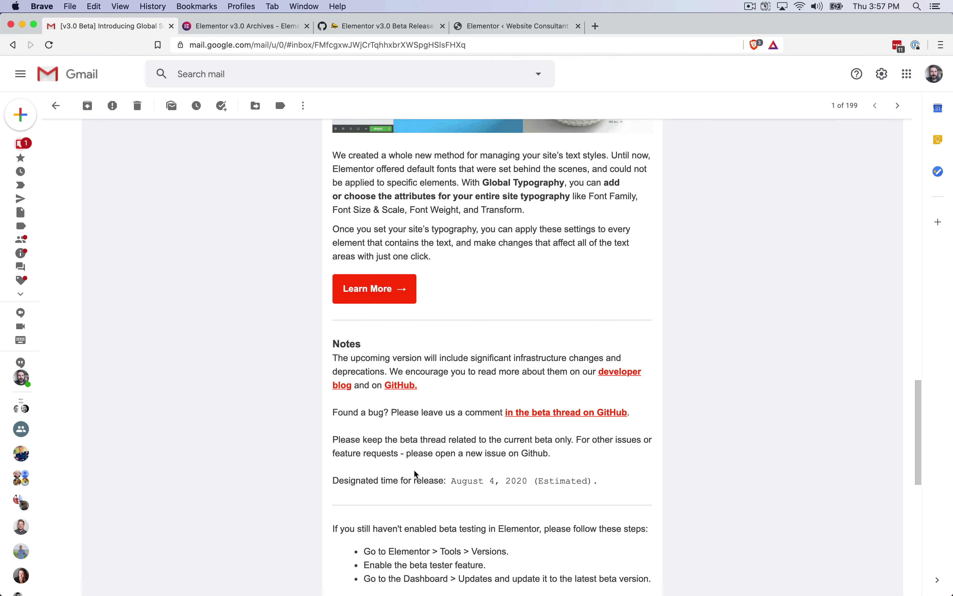
Step: Scroll the Elementor v3.0 Beta Release issue past the Global Colors image to Test Flows C–E
{"action": "left_click", "coordinate": [384, 26]}
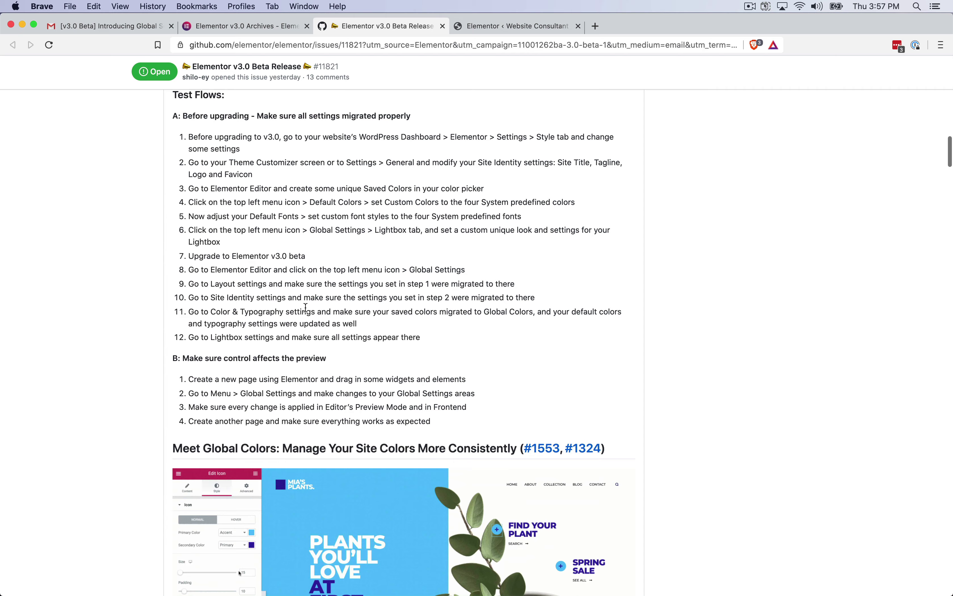
{"action": "scroll", "coordinate": [305, 320], "scroll_direction": "down", "scroll_amount": 2}
{"action": "scroll", "coordinate": [305, 320], "scroll_direction": "up", "scroll_amount": 8}
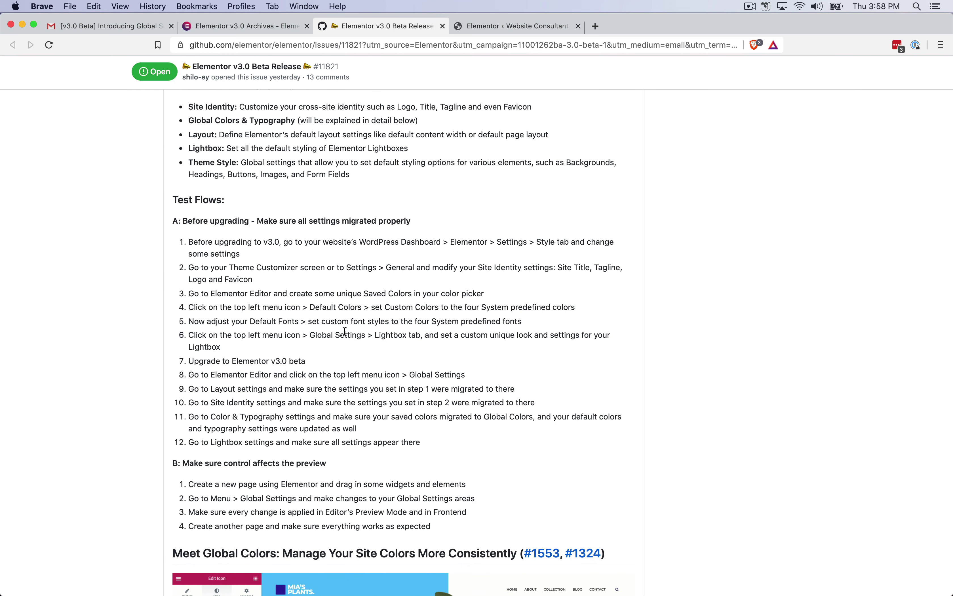
{"action": "scroll", "coordinate": [345, 331], "scroll_direction": "down", "scroll_amount": 20}
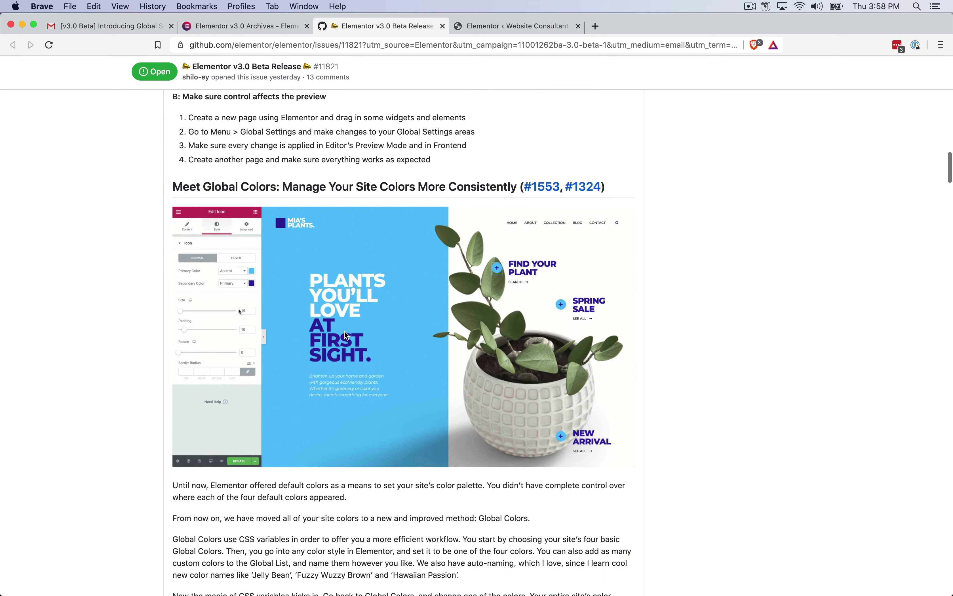
{"action": "scroll", "coordinate": [422, 262], "scroll_direction": "down", "scroll_amount": 6}
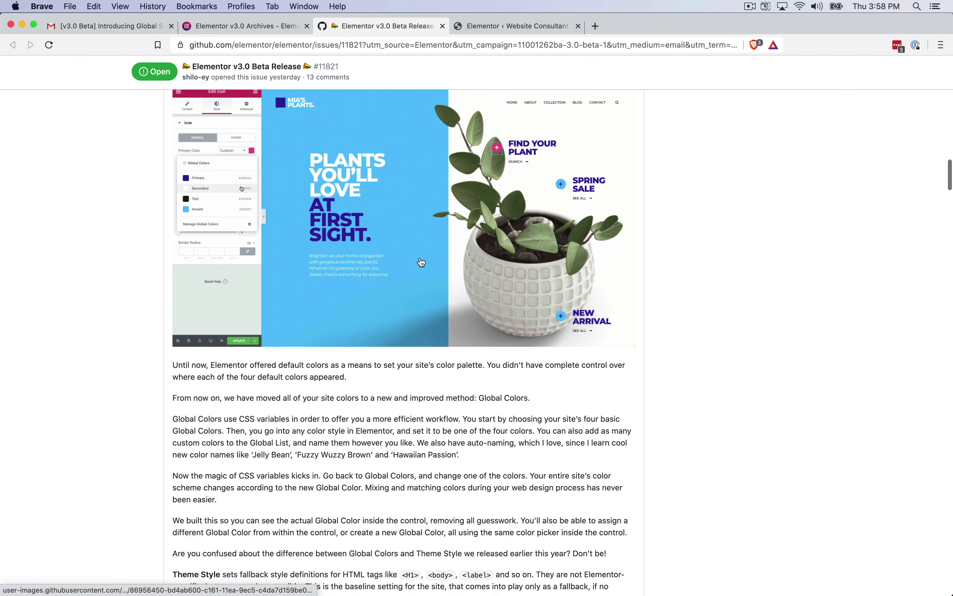
{"action": "scroll", "coordinate": [422, 262], "scroll_direction": "down", "scroll_amount": 20}
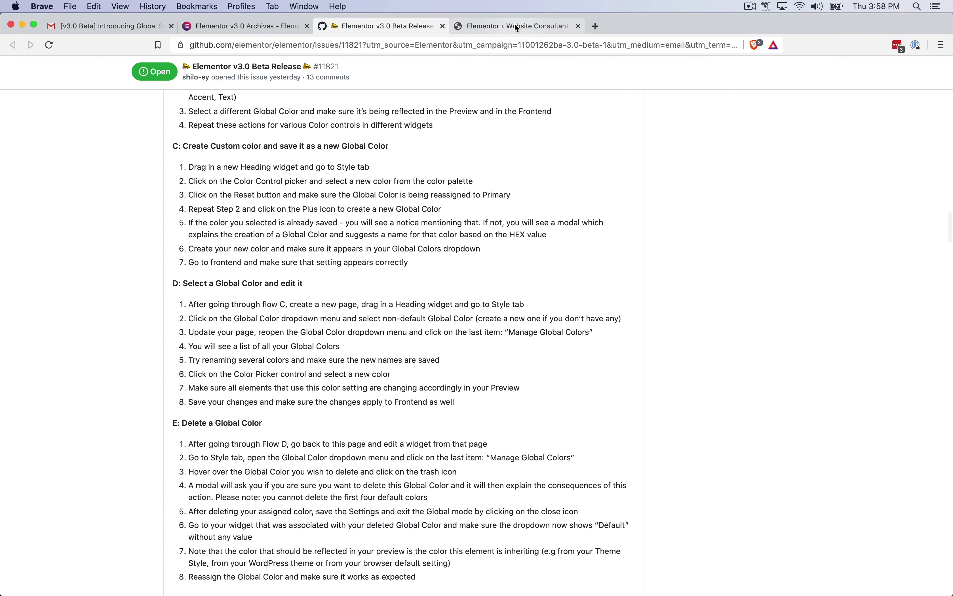
Step: From the WordPress admin's Pages list, open Sample Page with Edit with Elementor
{"action": "left_click", "coordinate": [517, 27]}
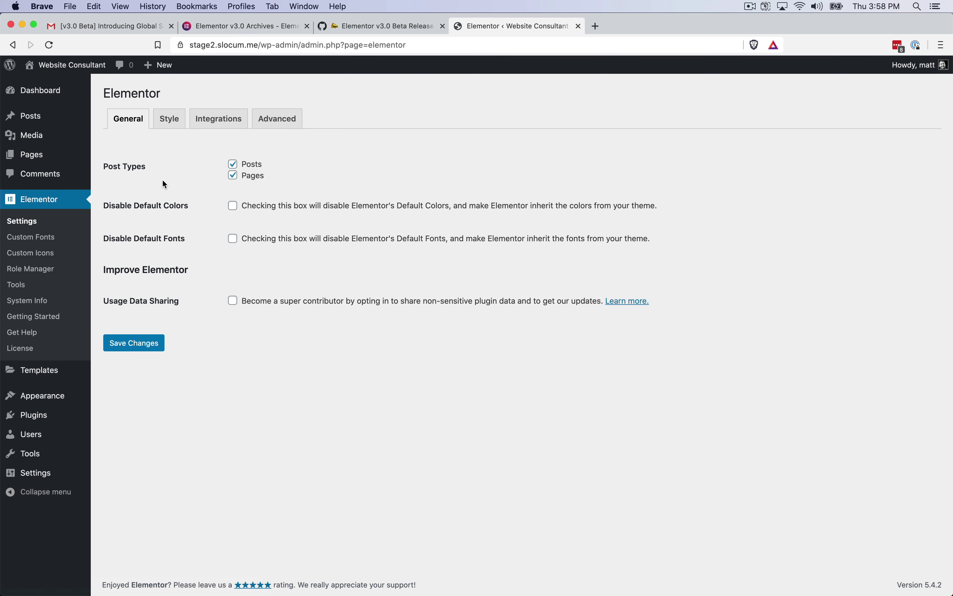
{"action": "mouse_move", "coordinate": [32, 155]}
{"action": "left_click", "coordinate": [123, 163]}
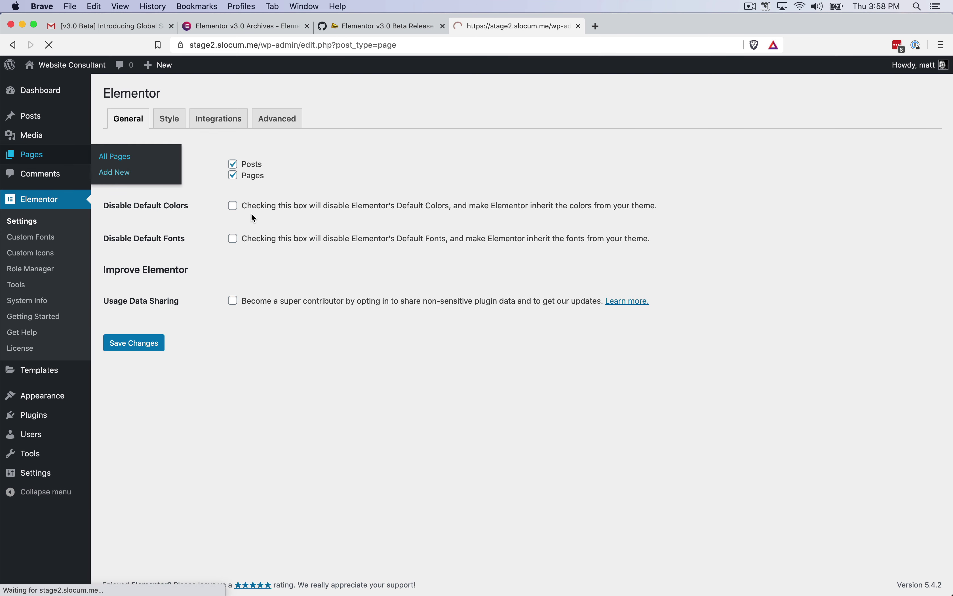
{"action": "left_click", "coordinate": [256, 226]}
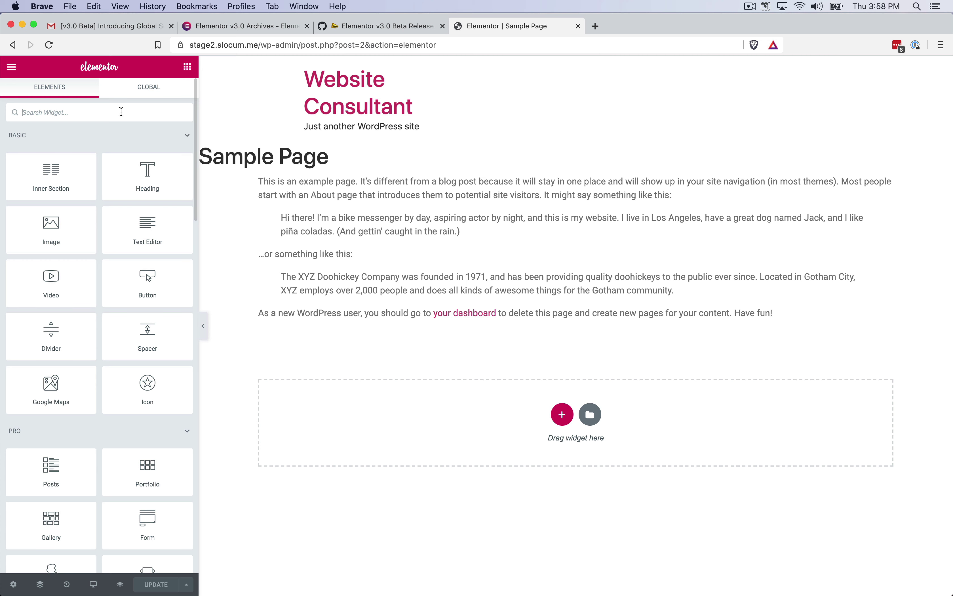
Step: Open Global Settings' Colors & Typography section from the editor's main menu
{"action": "left_click", "coordinate": [13, 68]}
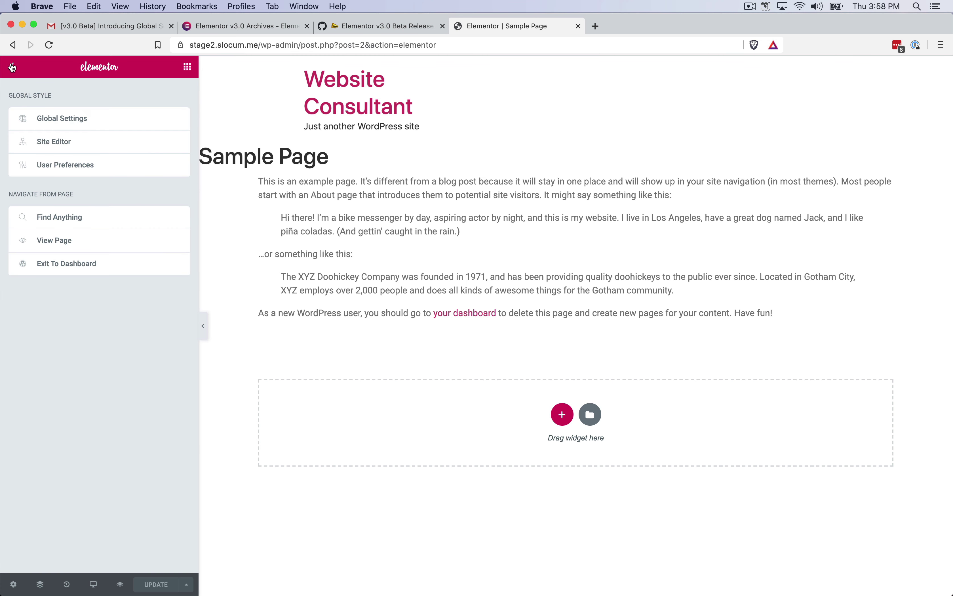
{"action": "left_click", "coordinate": [88, 121]}
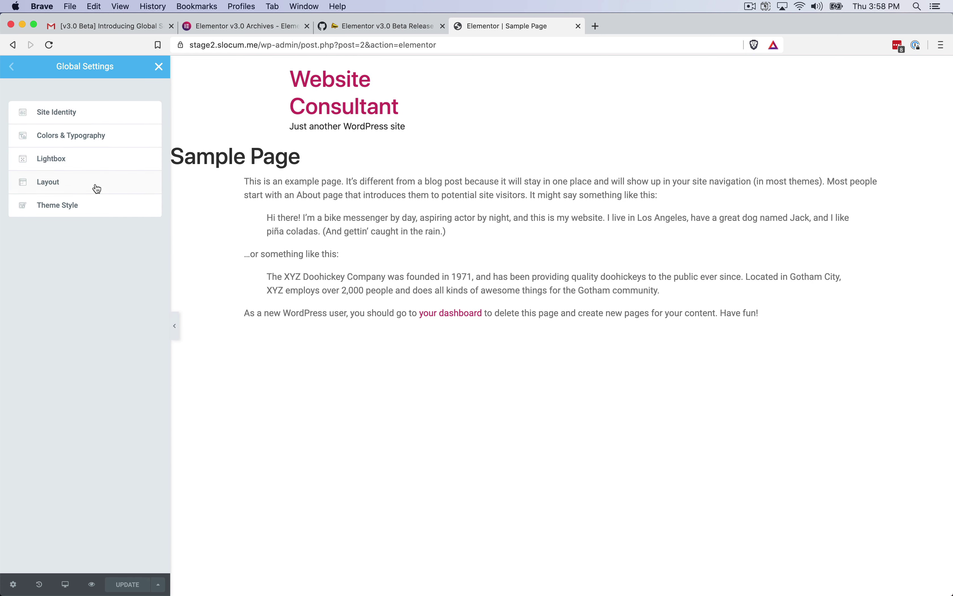
{"action": "left_click", "coordinate": [102, 138]}
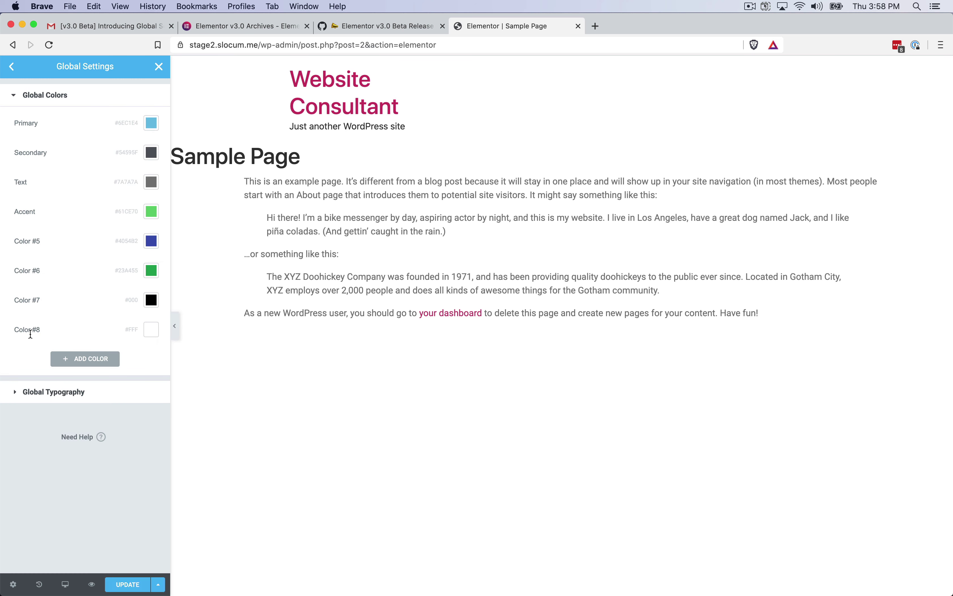
Step: Review the Global Typography styles and reset the Secondary Headline typography
{"action": "left_click", "coordinate": [28, 399]}
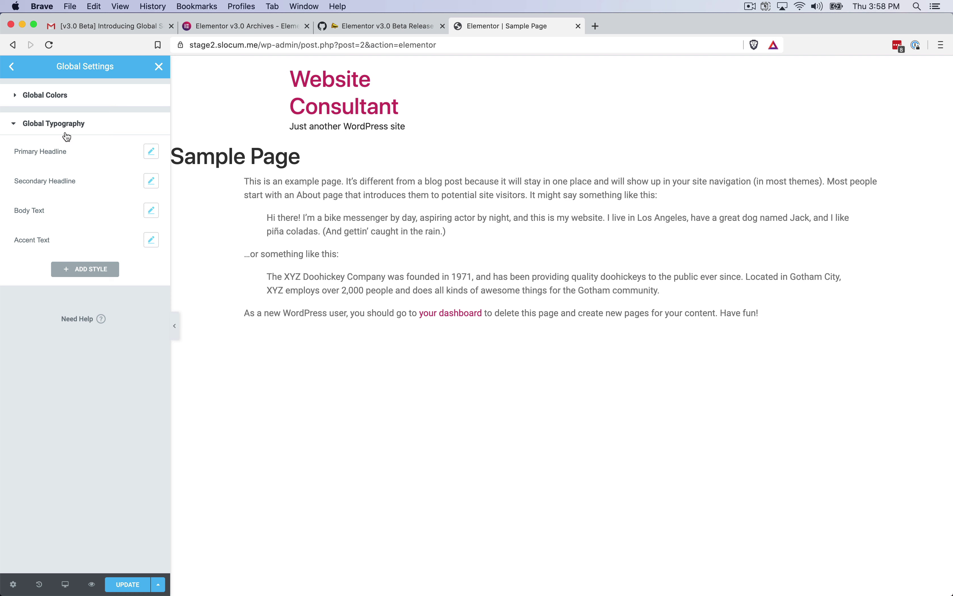
{"action": "left_click", "coordinate": [64, 123]}
{"action": "left_click", "coordinate": [56, 98]}
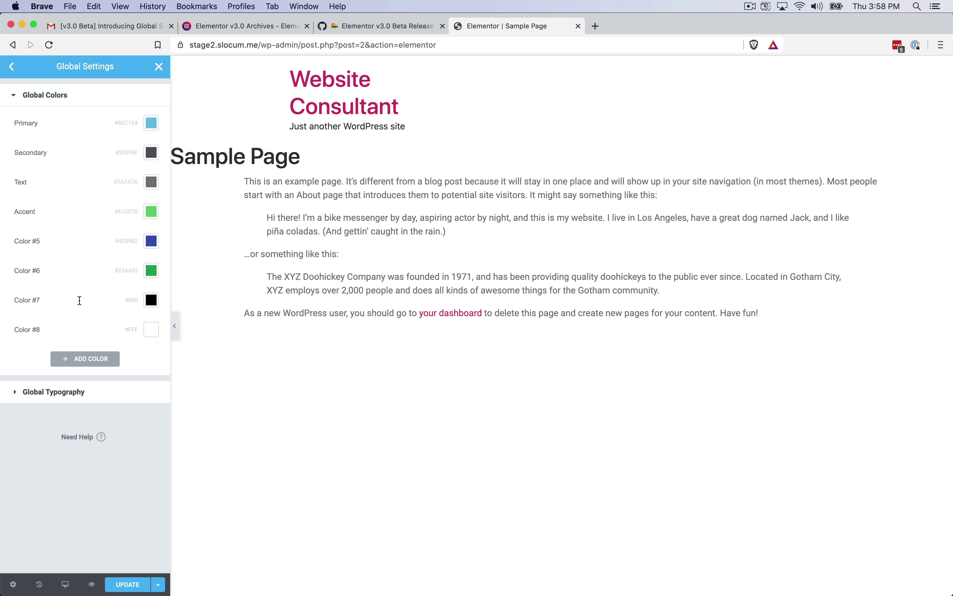
{"action": "left_click", "coordinate": [71, 395]}
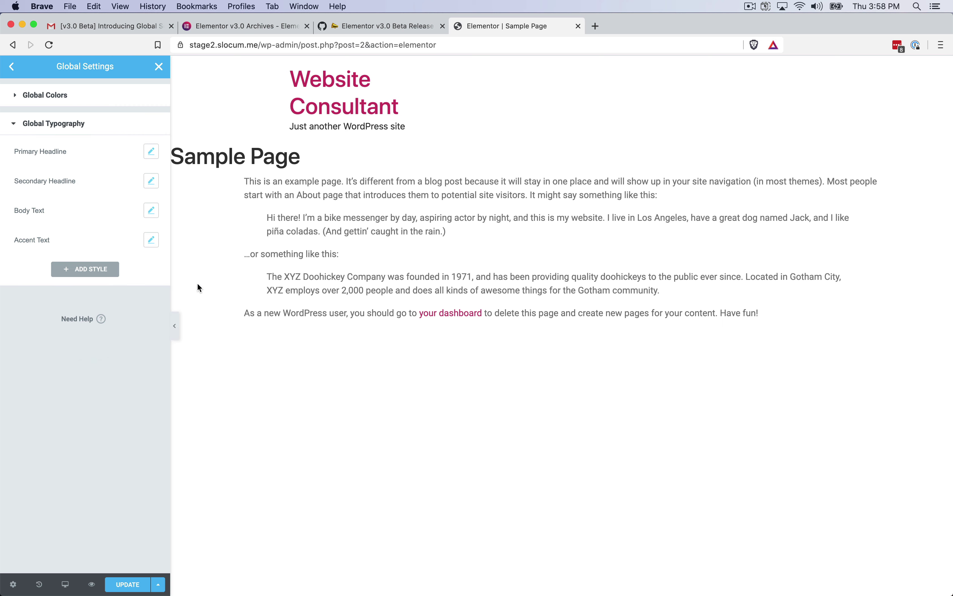
{"action": "left_click", "coordinate": [152, 181]}
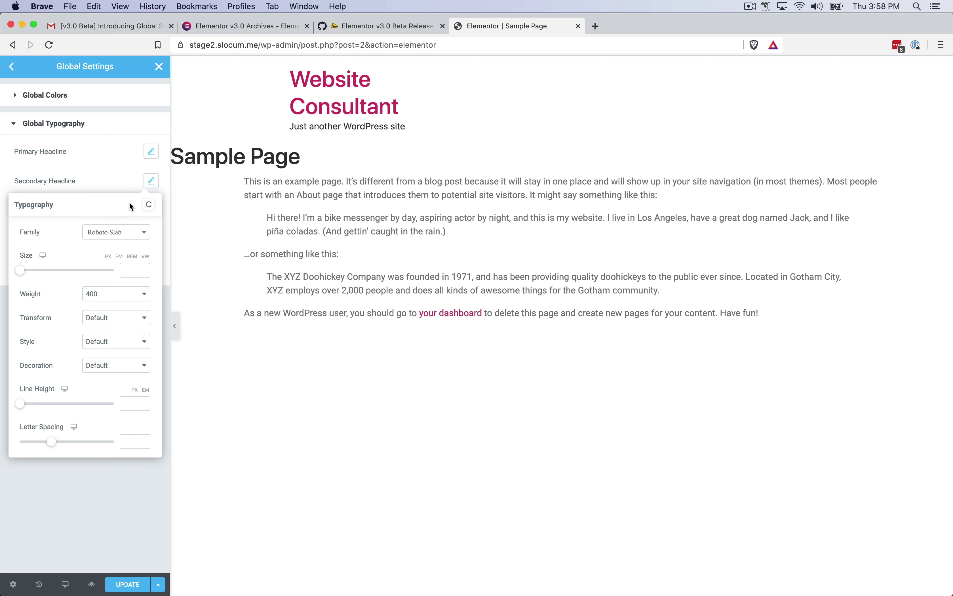
{"action": "left_click", "coordinate": [156, 206]}
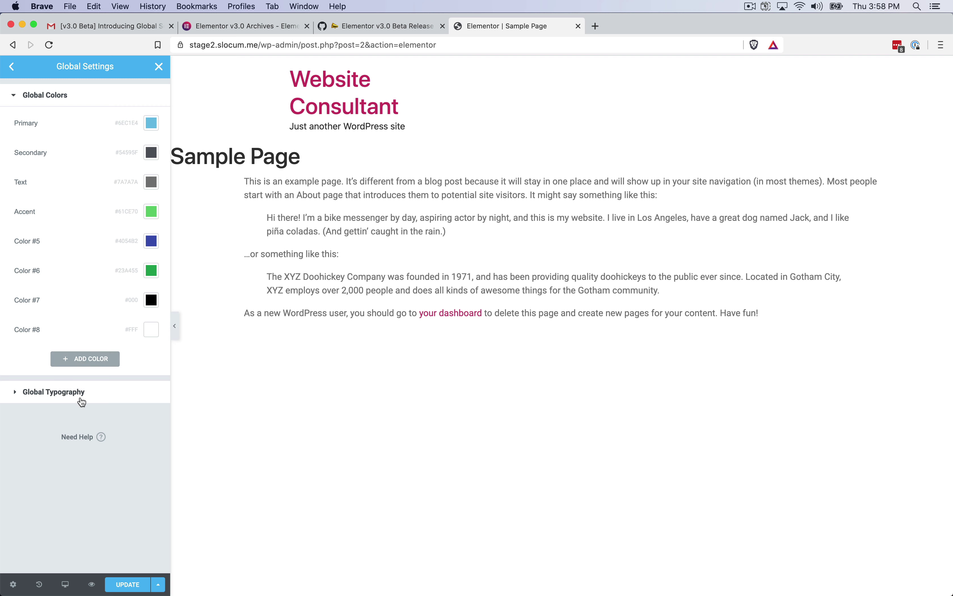
Step: Add a ninth global color, #C61919 named 'Matt's CTA', and save it with Update
{"action": "left_click", "coordinate": [96, 358]}
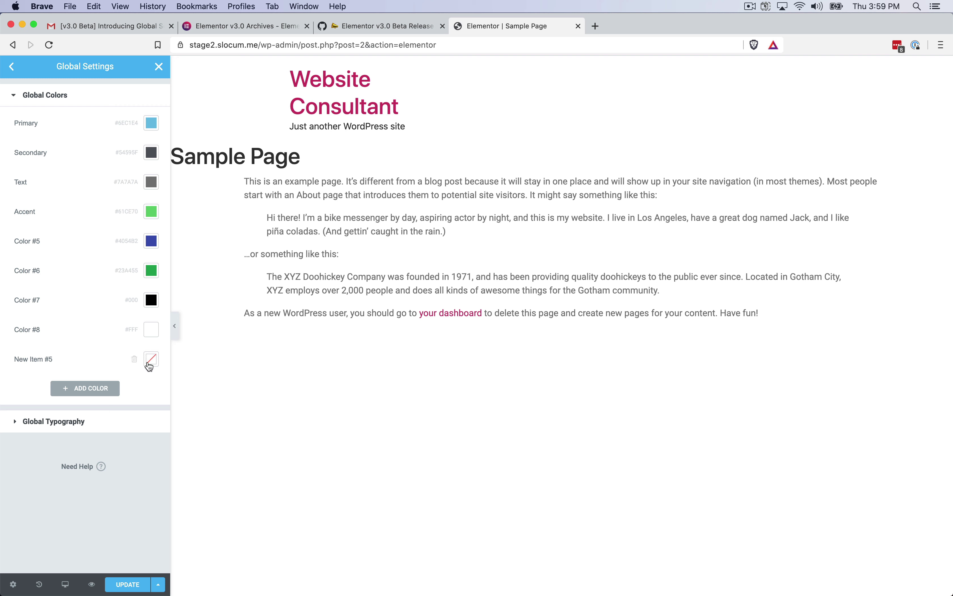
{"action": "left_click", "coordinate": [151, 359]}
{"action": "left_click", "coordinate": [138, 421]}
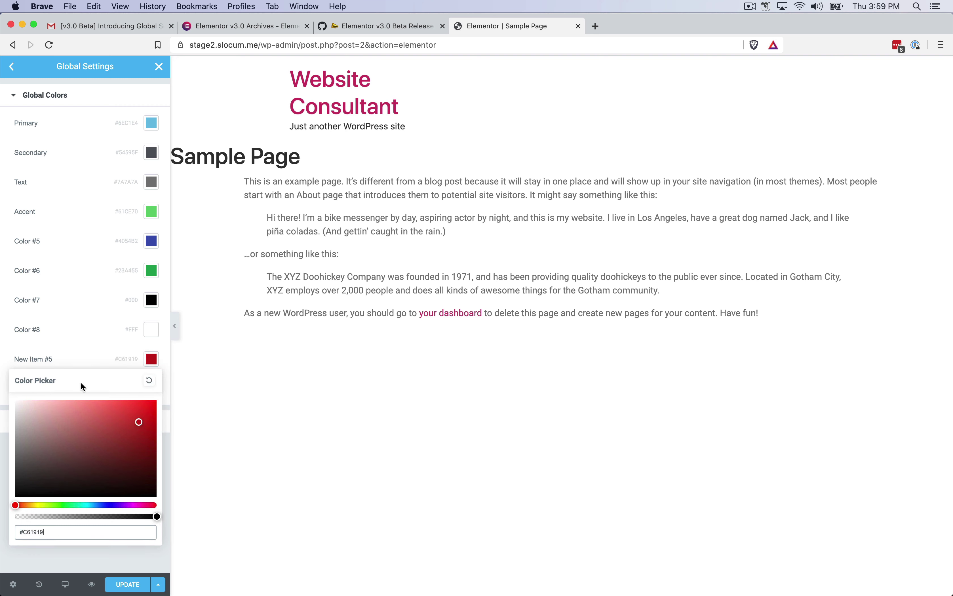
{"action": "left_click", "coordinate": [39, 360]}
{"action": "triple_click", "coordinate": [40, 359]}
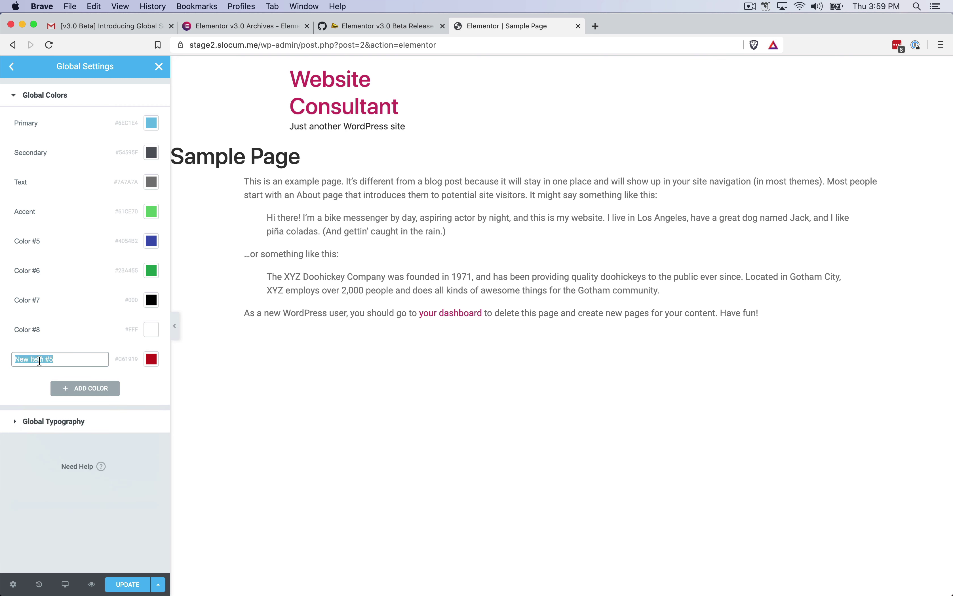
{"action": "type", "text": "Matt's Call"}
{"action": "key", "text": "BackSpace"}
{"action": "key", "text": "BackSpace"}
{"action": "key", "text": "BackSpace"}
{"action": "type", "text": "TA"}
{"action": "left_click", "coordinate": [129, 585]}
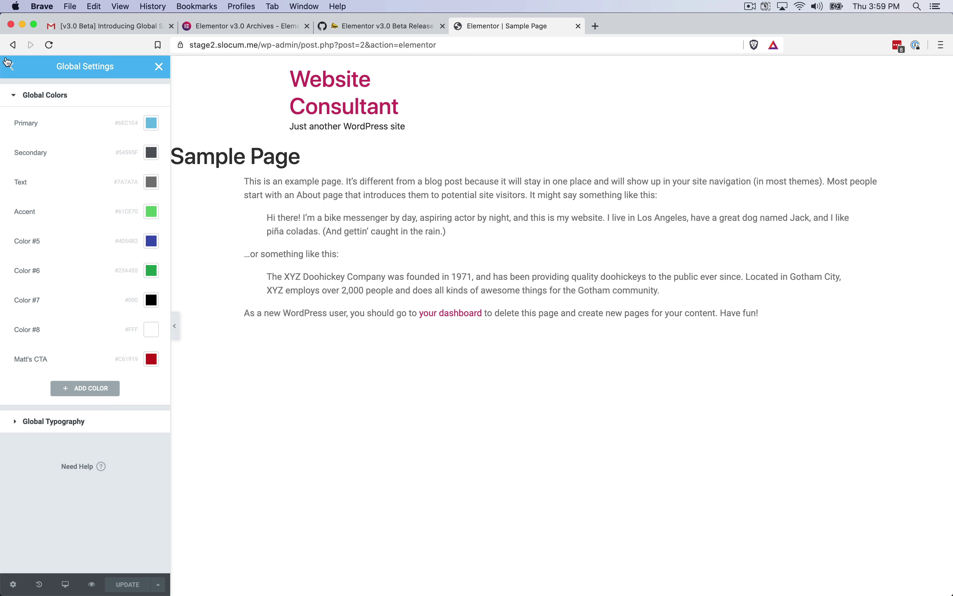
Step: Close Global Settings and add a new single-column section below the Sample Page text
{"action": "left_click", "coordinate": [12, 66]}
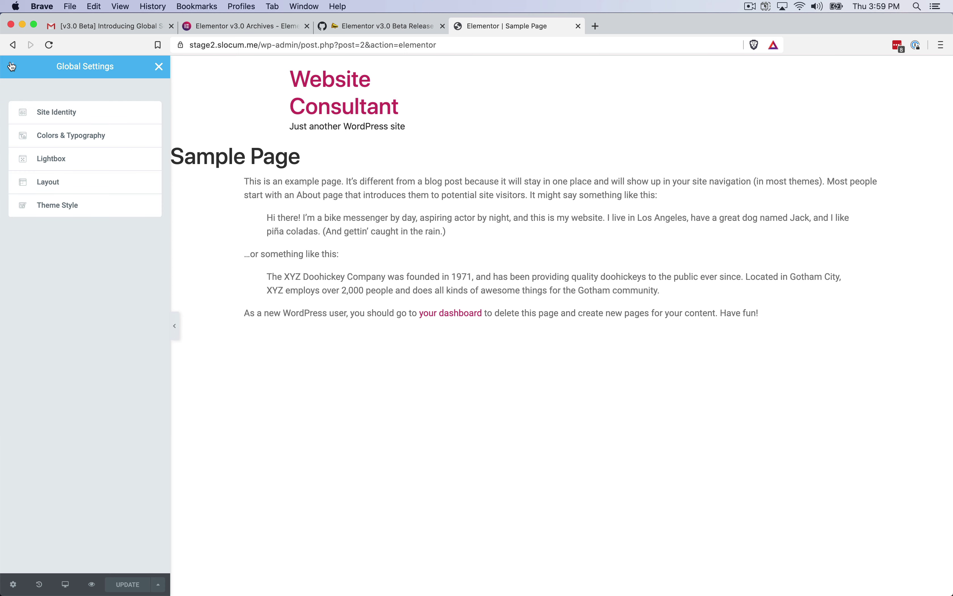
{"action": "left_click", "coordinate": [160, 67]}
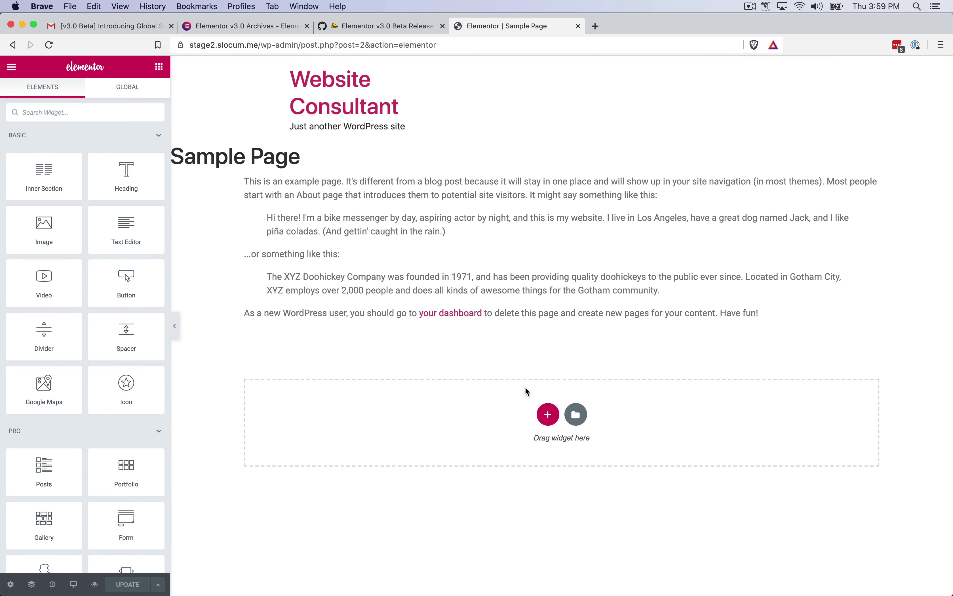
{"action": "left_click", "coordinate": [552, 413]}
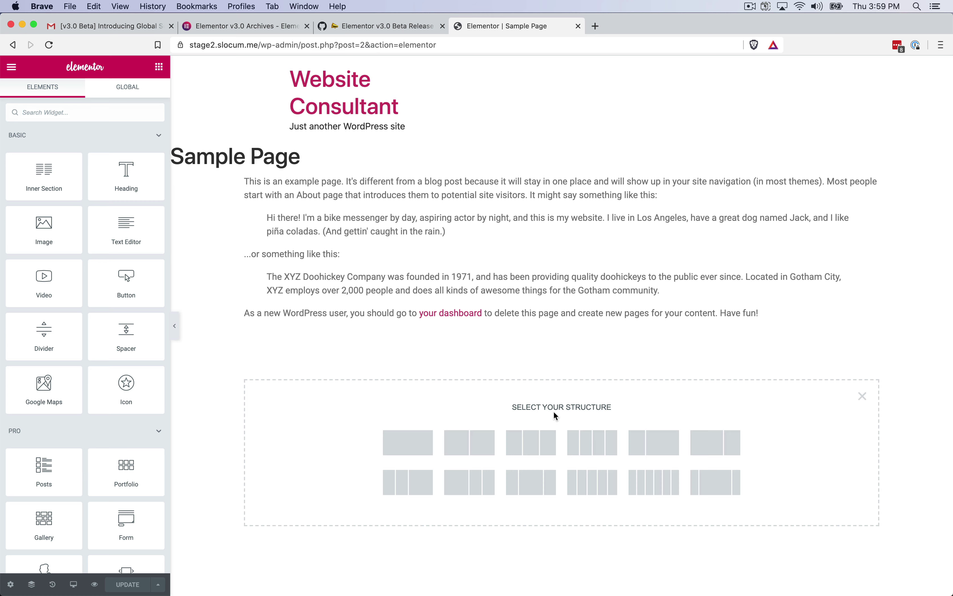
{"action": "left_click", "coordinate": [405, 436]}
Step: Insert the first company-mission block from the template library's Blocks
{"action": "left_click", "coordinate": [575, 443]}
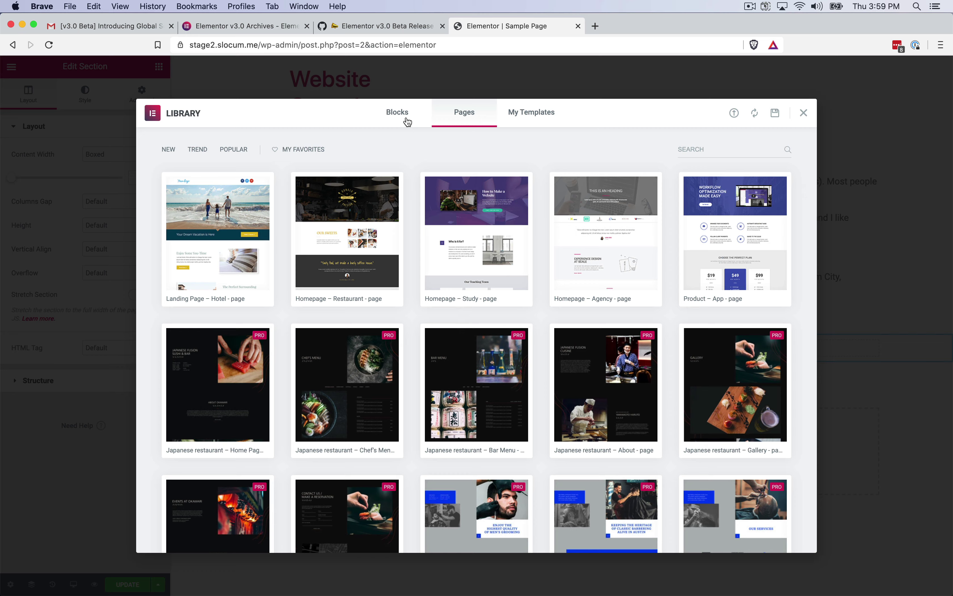
{"action": "left_click", "coordinate": [408, 122]}
{"action": "mouse_move", "coordinate": [271, 193]}
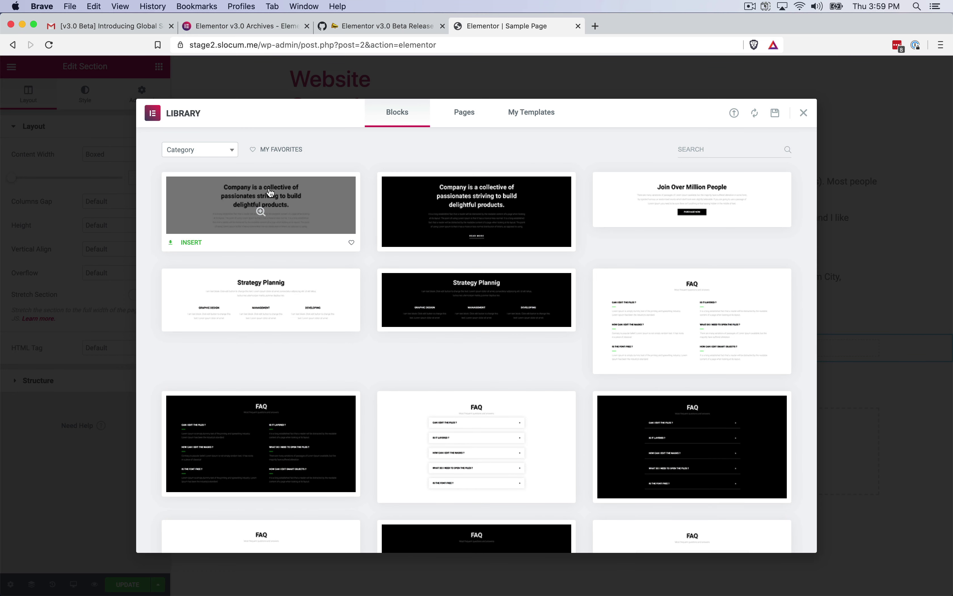
{"action": "left_click", "coordinate": [192, 242]}
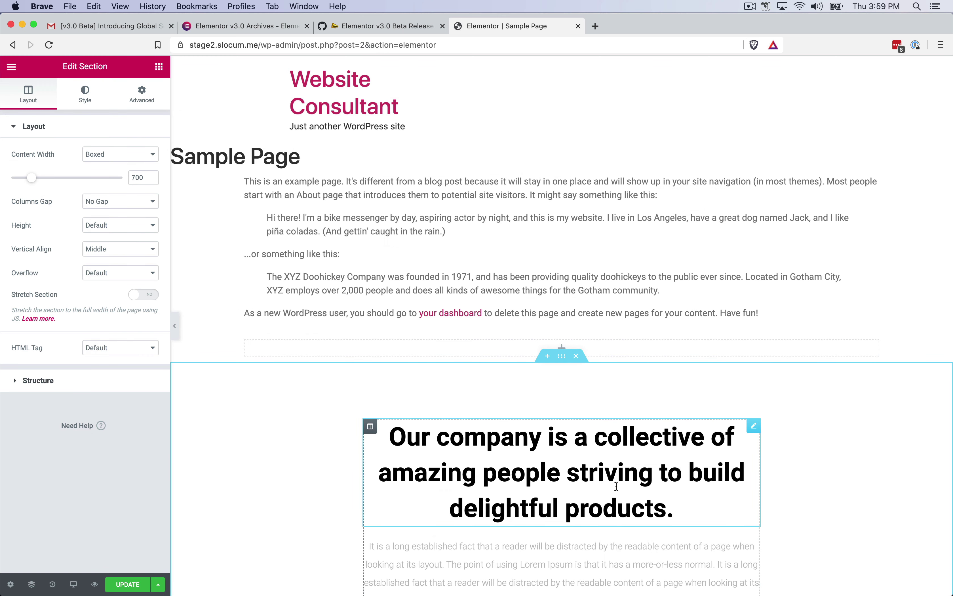
Step: Set the company-mission heading's text color to the global 'Matt's CTA', then reopen Global Settings
{"action": "left_click", "coordinate": [753, 426]}
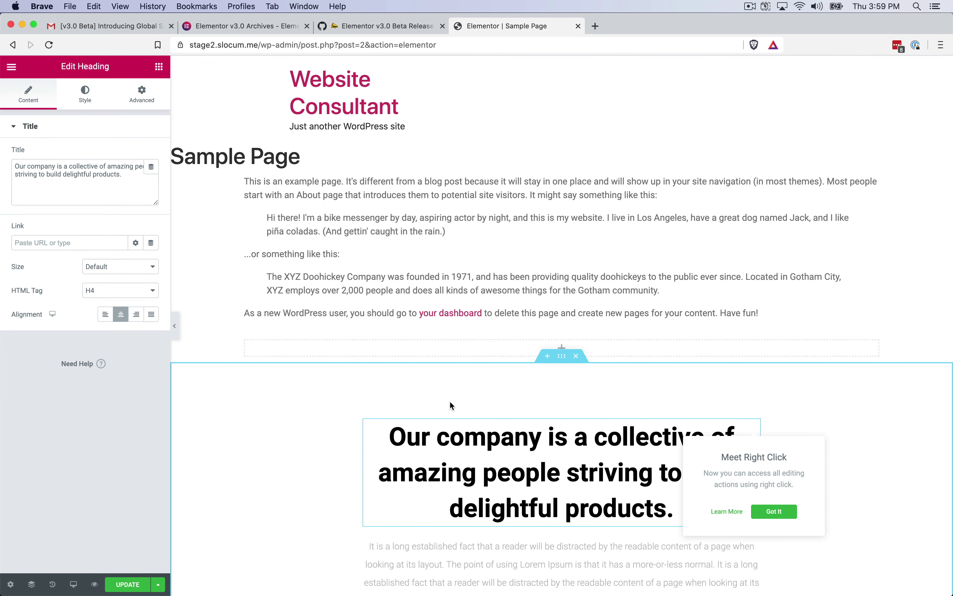
{"action": "left_click", "coordinate": [72, 94]}
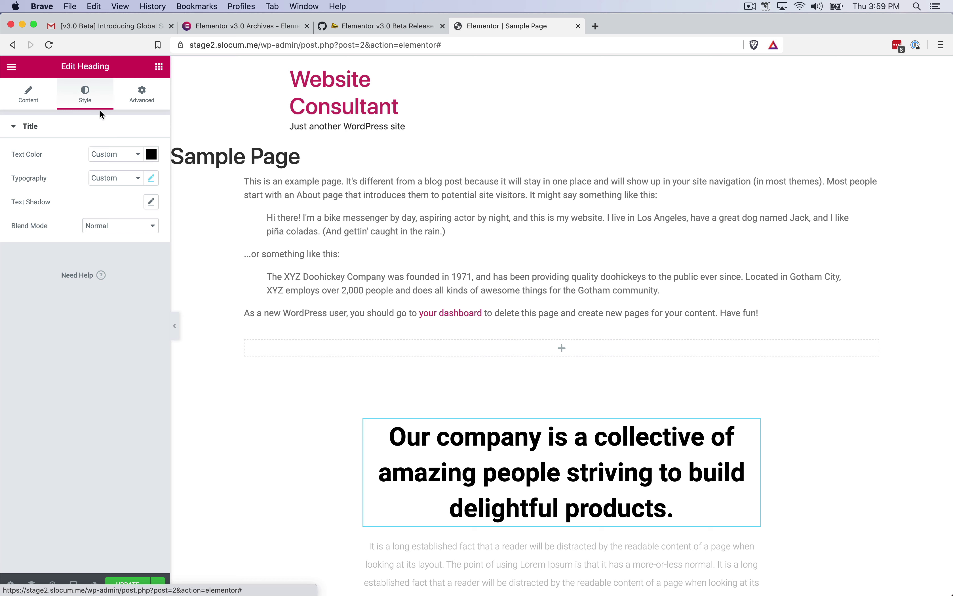
{"action": "left_click", "coordinate": [139, 158]}
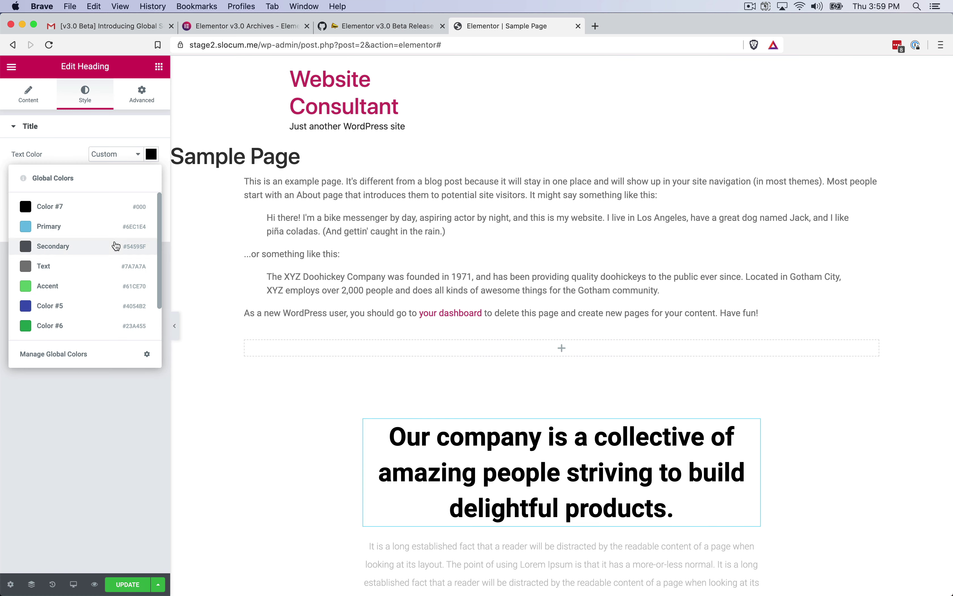
{"action": "scroll", "coordinate": [118, 228], "scroll_direction": "down", "scroll_amount": 2}
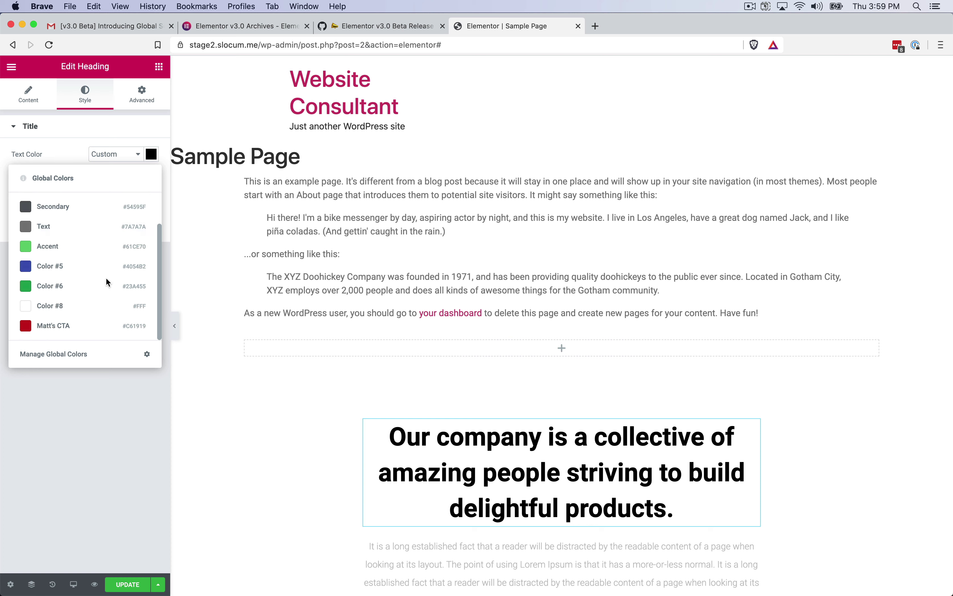
{"action": "left_click", "coordinate": [99, 327]}
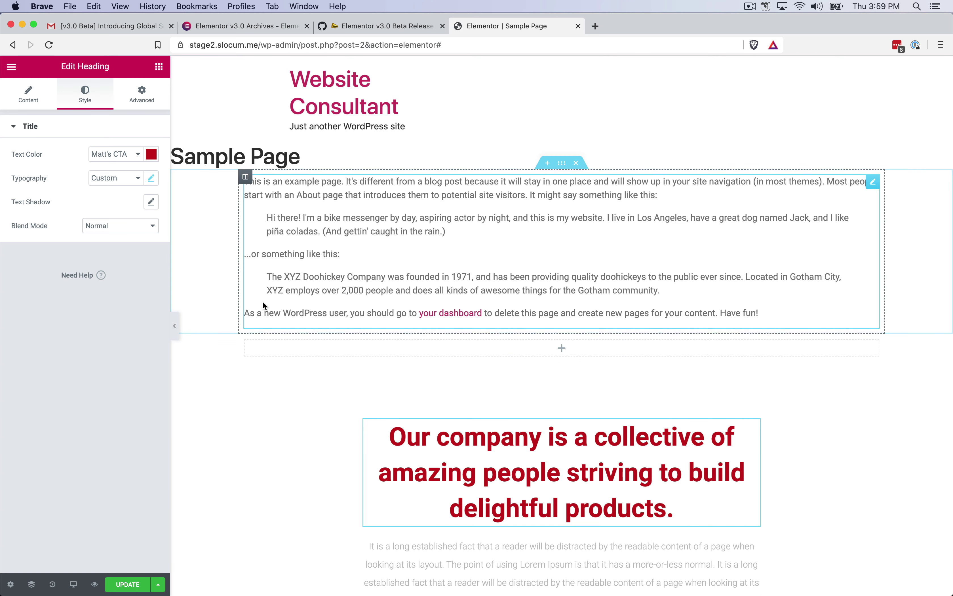
{"action": "left_click", "coordinate": [11, 67]}
{"action": "left_click", "coordinate": [63, 118]}
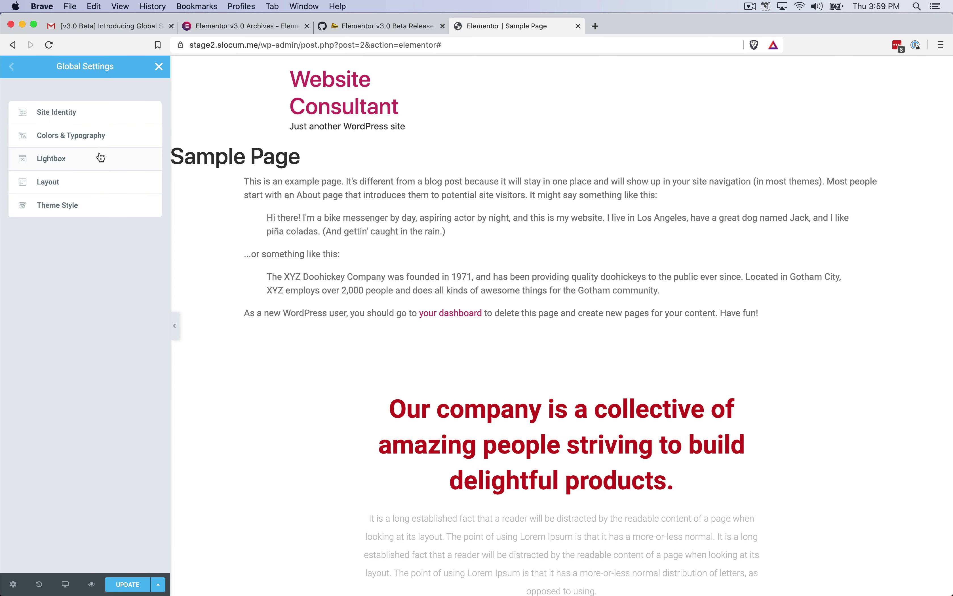
Step: Change the 'Matt's CTA' global color from red #C61919 to a dark navy
{"action": "left_click", "coordinate": [113, 144]}
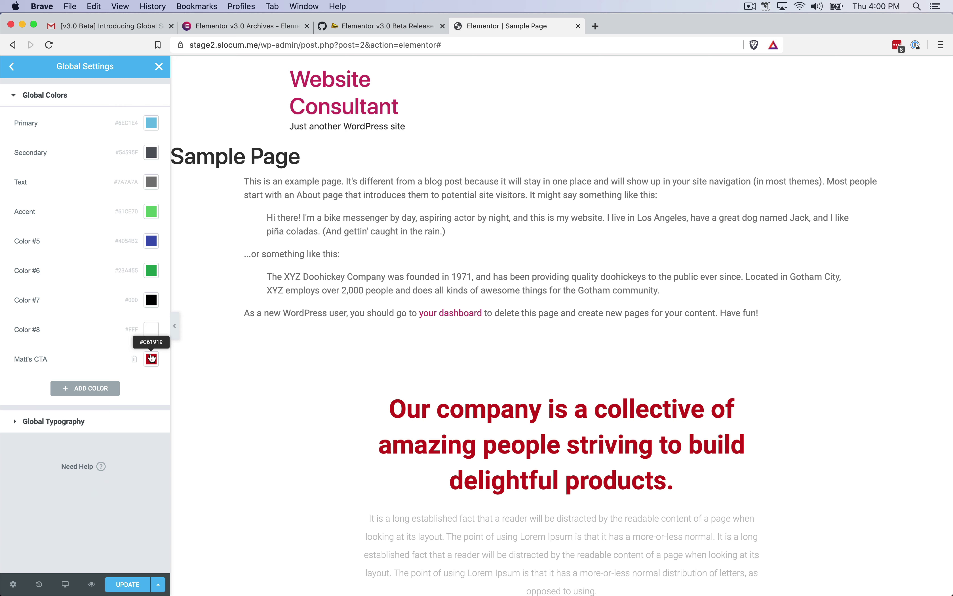
{"action": "left_click", "coordinate": [152, 358]}
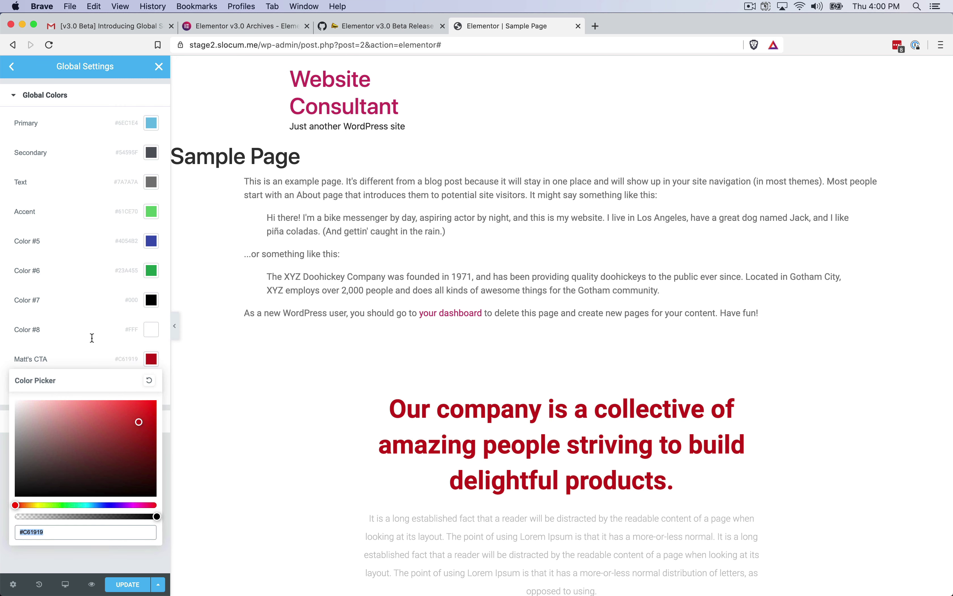
{"action": "left_click", "coordinate": [113, 505]}
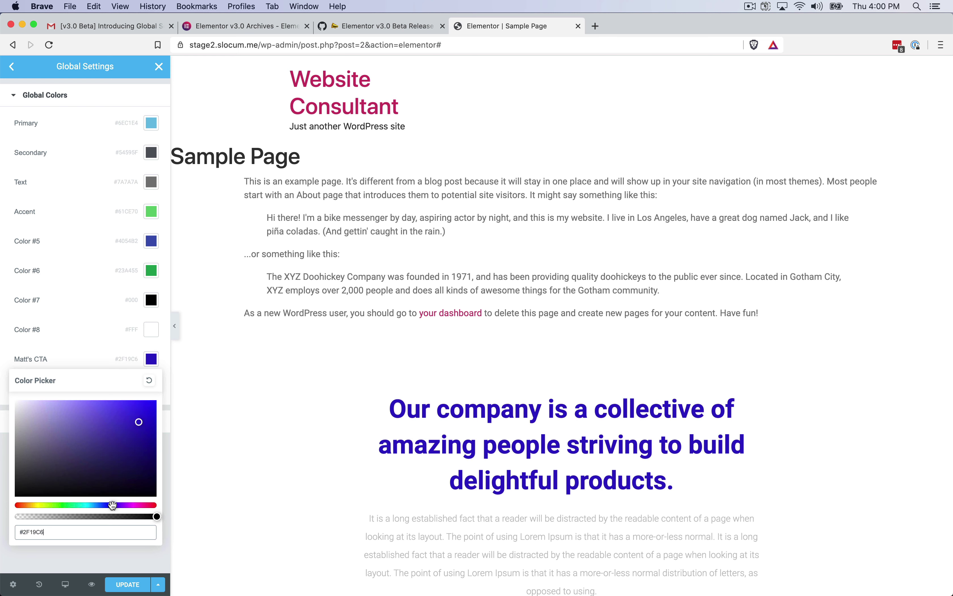
{"action": "mouse_move", "coordinate": [130, 458]}
{"action": "left_mouse_down"}
{"action": "mouse_move", "coordinate": [61, 425]}
{"action": "mouse_move", "coordinate": [103, 433]}
{"action": "mouse_move", "coordinate": [125, 453]}
{"action": "mouse_move", "coordinate": [73, 465]}
{"action": "left_mouse_up"}
{"action": "left_click", "coordinate": [98, 368]}
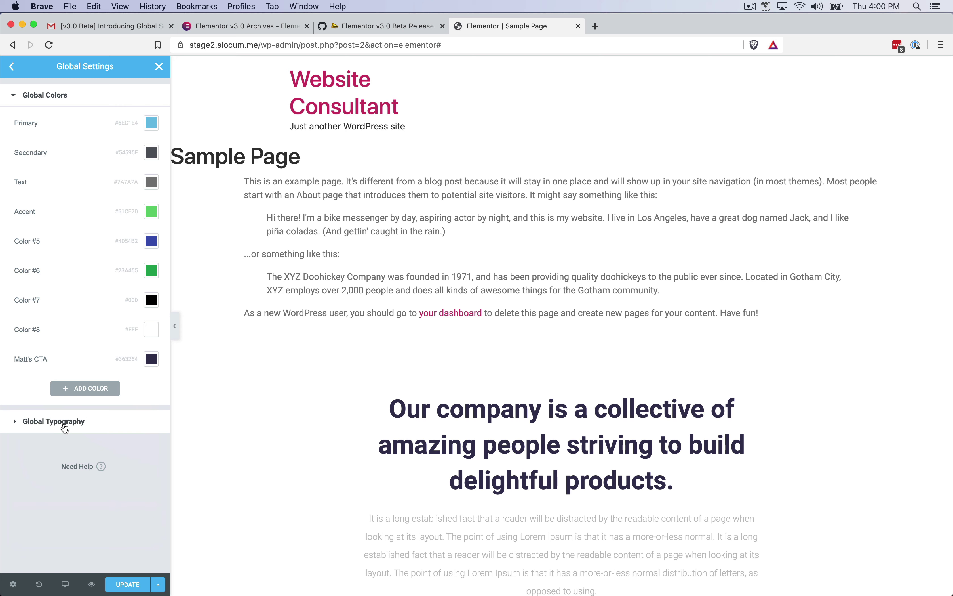
{"action": "left_click", "coordinate": [15, 71]}
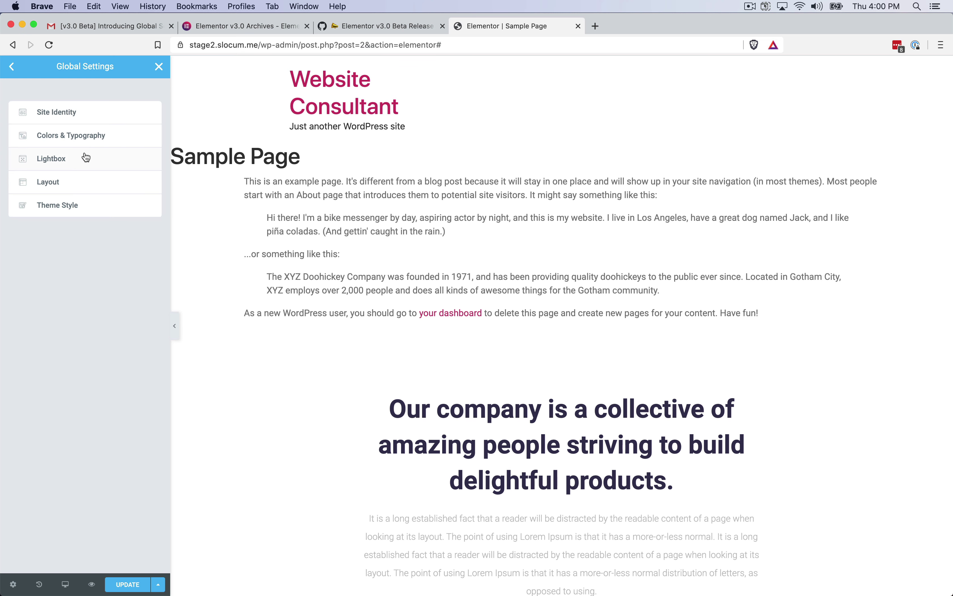
Step: Look over the Layout global settings
{"action": "left_click", "coordinate": [75, 182]}
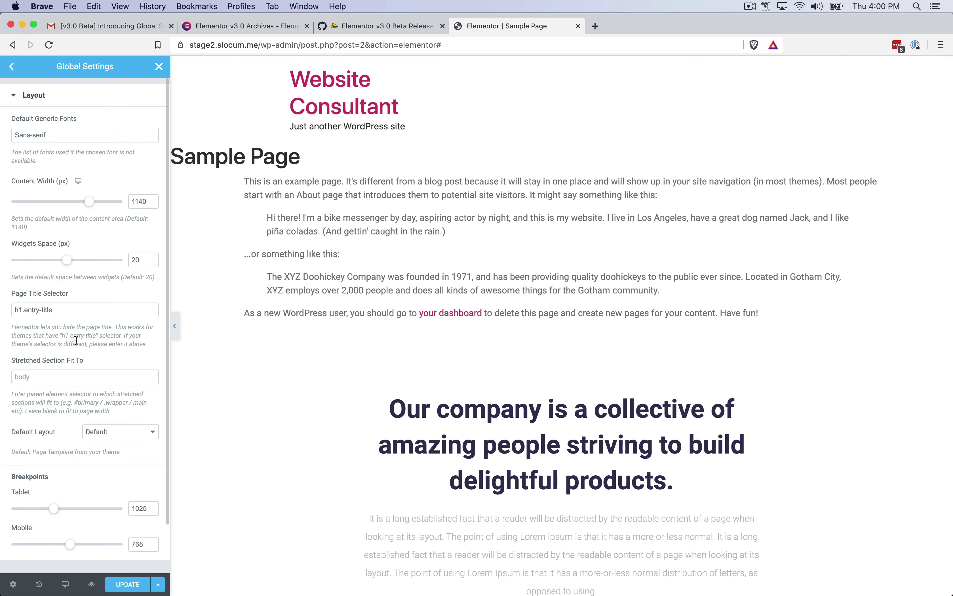
{"action": "scroll", "coordinate": [76, 341], "scroll_direction": "down", "scroll_amount": 3}
{"action": "scroll", "coordinate": [97, 330], "scroll_direction": "up", "scroll_amount": 3}
{"action": "left_click", "coordinate": [12, 67]}
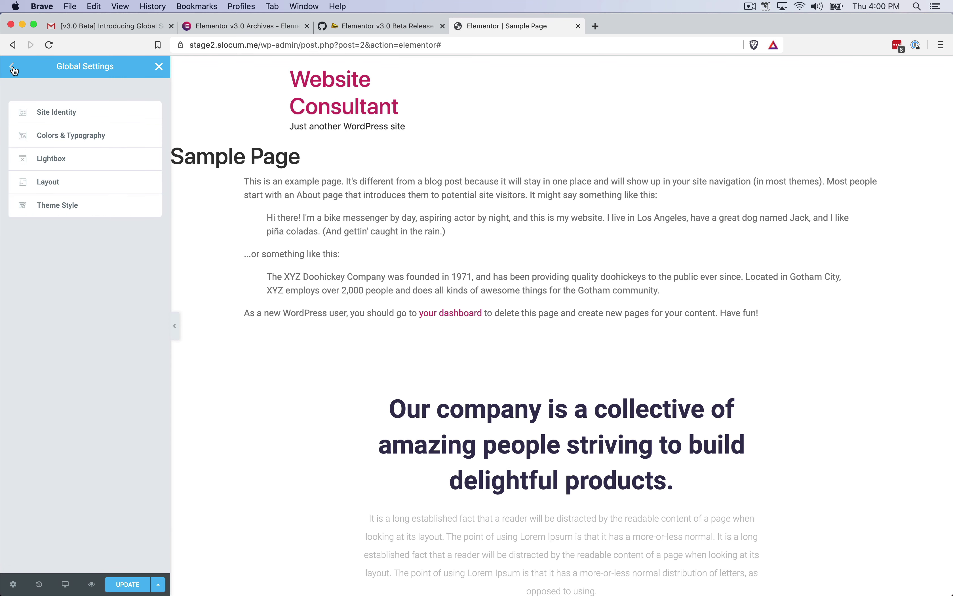
Step: Review the Theme Style typography settings
{"action": "left_click", "coordinate": [54, 208]}
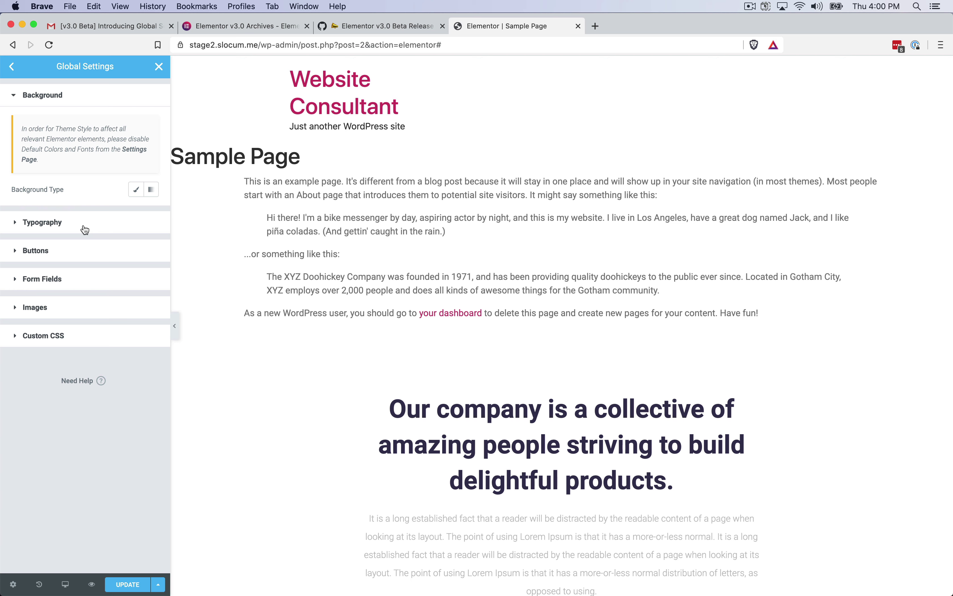
{"action": "left_click", "coordinate": [51, 223]}
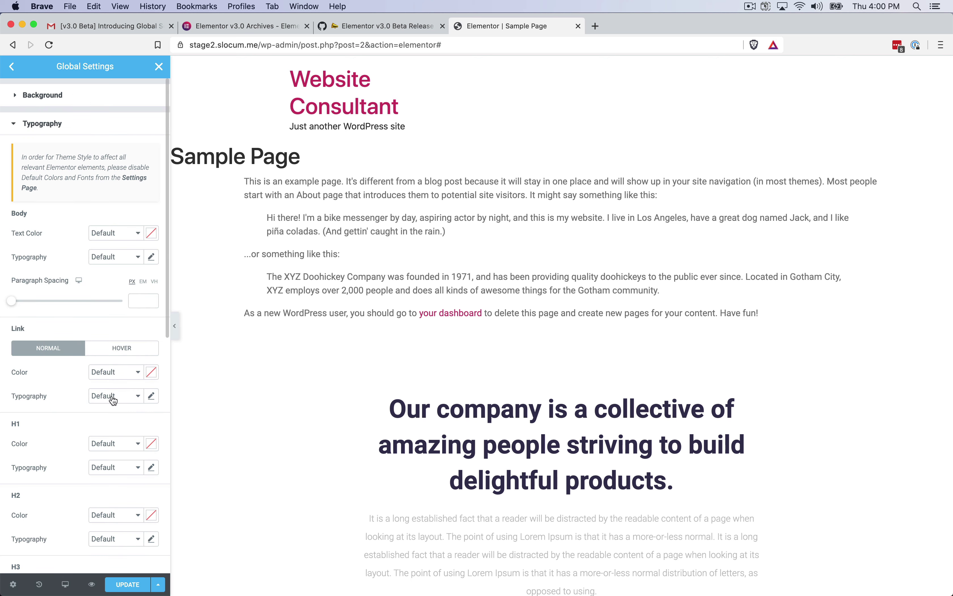
{"action": "scroll", "coordinate": [116, 443], "scroll_direction": "down", "scroll_amount": 10}
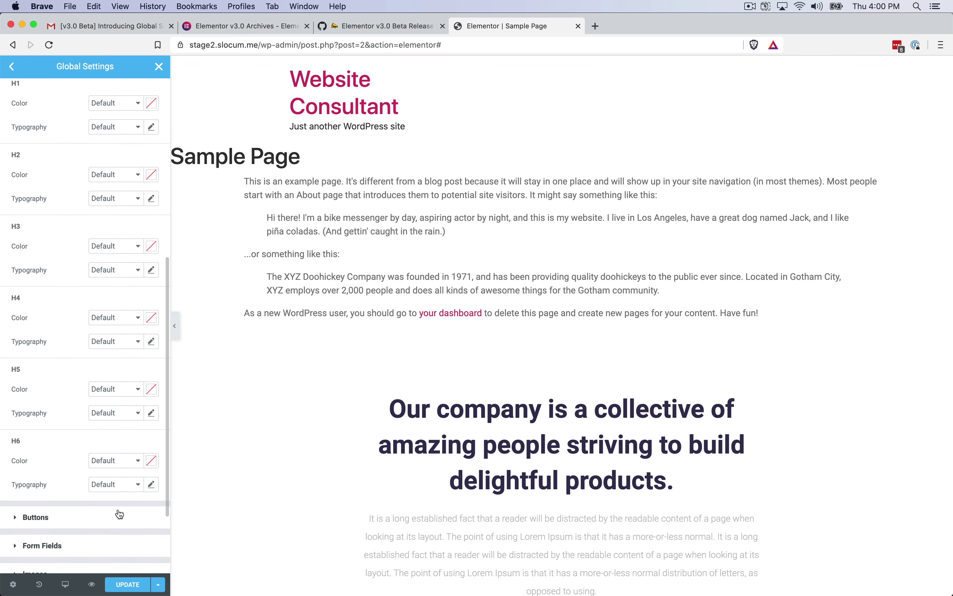
{"action": "scroll", "coordinate": [126, 453], "scroll_direction": "down", "scroll_amount": 3}
{"action": "scroll", "coordinate": [102, 315], "scroll_direction": "up", "scroll_amount": 15}
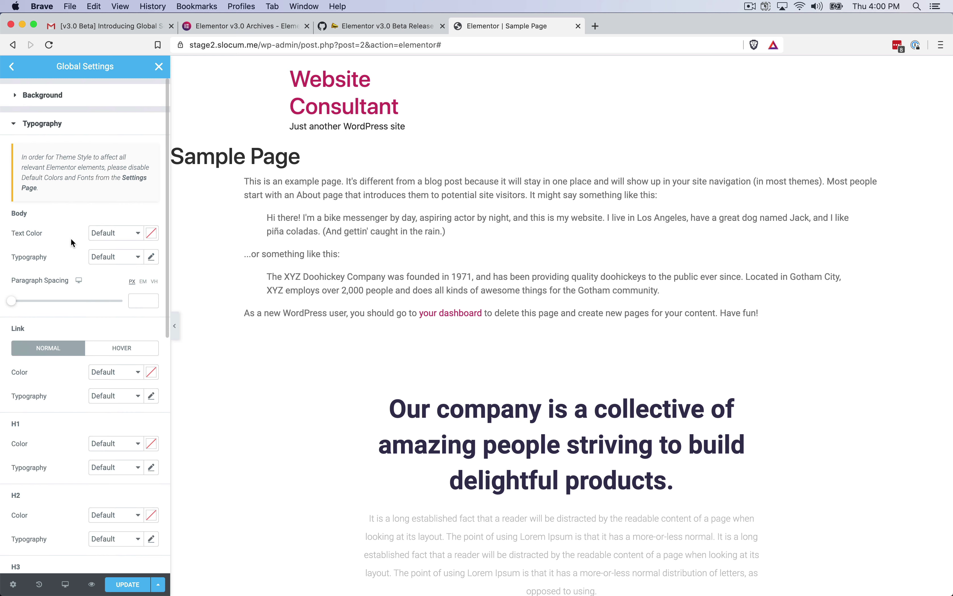
{"action": "left_click", "coordinate": [21, 75]}
Step: In Colors & Typography, check Global Typography, then show the nine Global Colors
{"action": "left_click", "coordinate": [98, 135]}
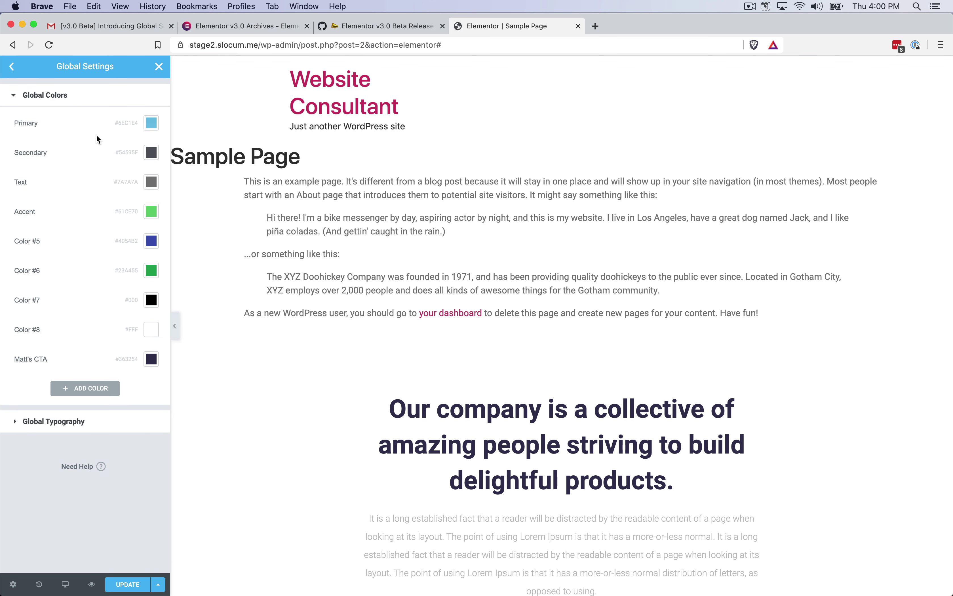
{"action": "left_click", "coordinate": [93, 431]}
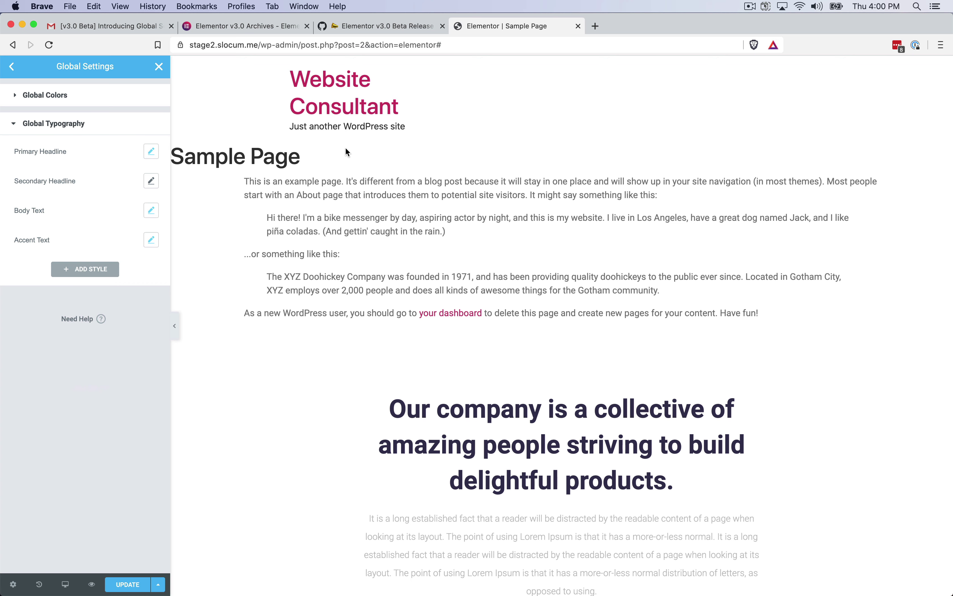
{"action": "scroll", "coordinate": [383, 267], "scroll_direction": "down", "scroll_amount": 3}
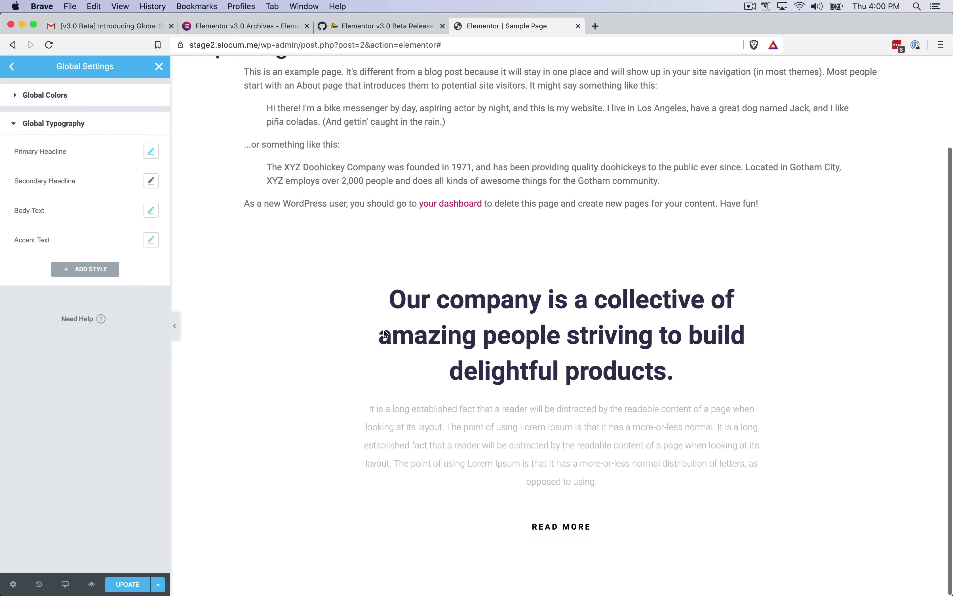
{"action": "left_click", "coordinate": [70, 95]}
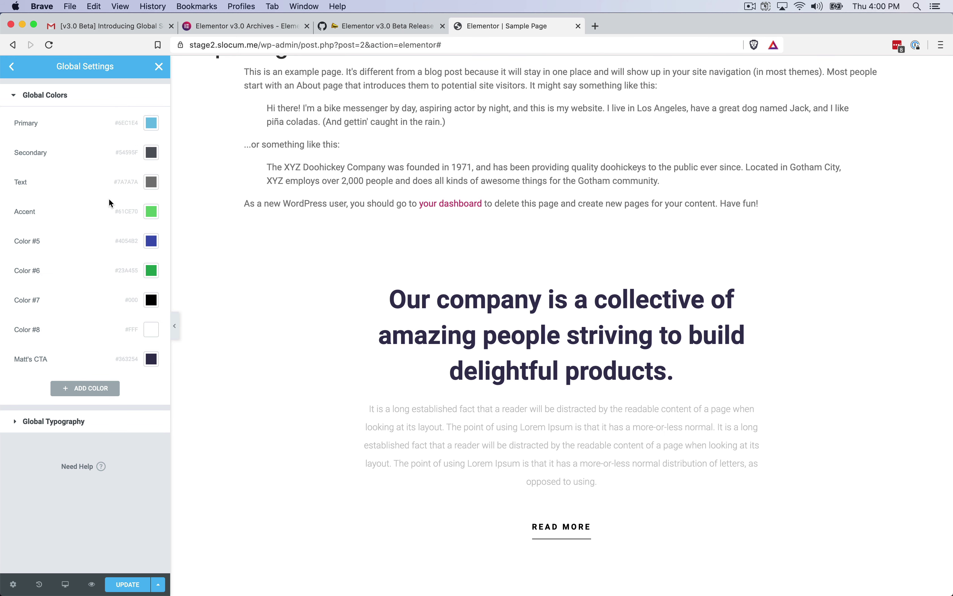
Step: Return to the v3.0 Beta announcement email in Gmail and scroll to its header
{"action": "left_click", "coordinate": [240, 28]}
{"action": "left_click", "coordinate": [106, 26]}
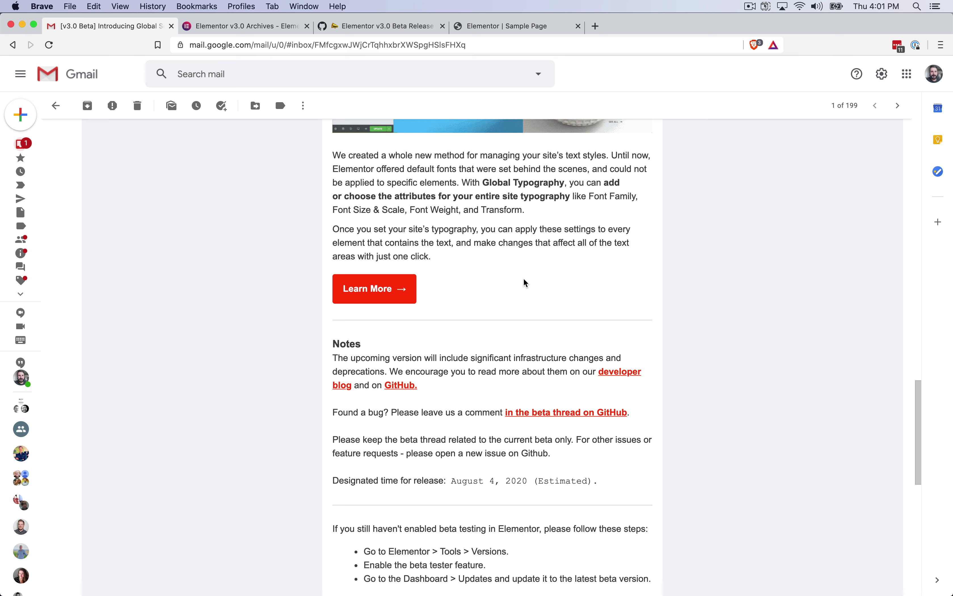
{"action": "scroll", "coordinate": [527, 281], "scroll_direction": "up", "scroll_amount": 10}
{"action": "scroll", "coordinate": [534, 286], "scroll_direction": "up", "scroll_amount": 15}
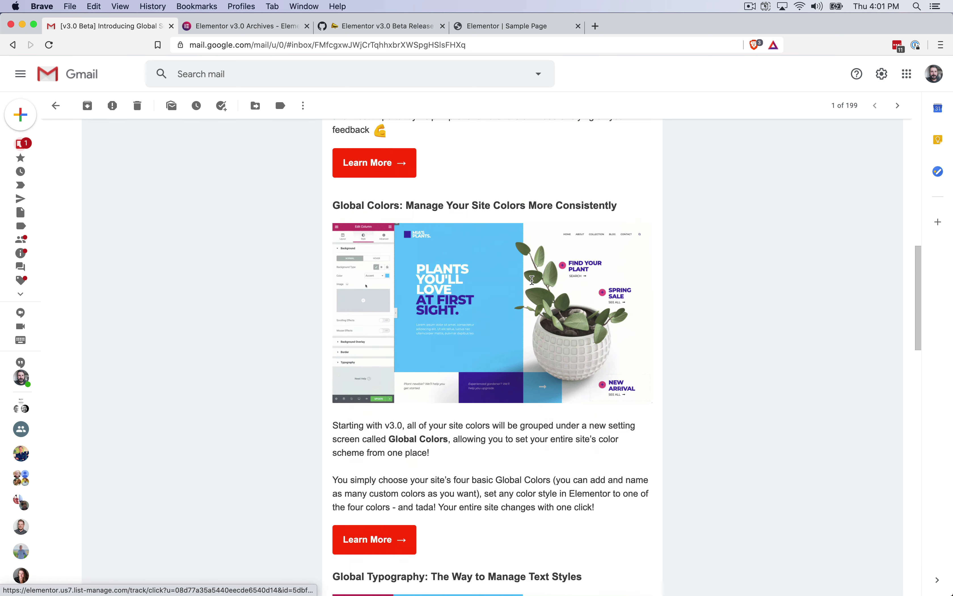
{"action": "scroll", "coordinate": [534, 286], "scroll_direction": "up", "scroll_amount": 4}
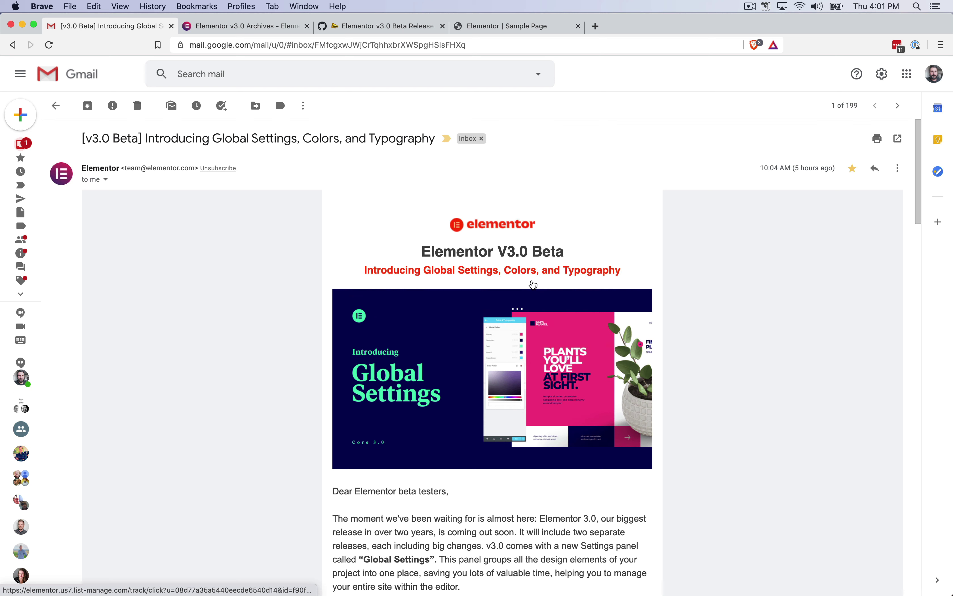